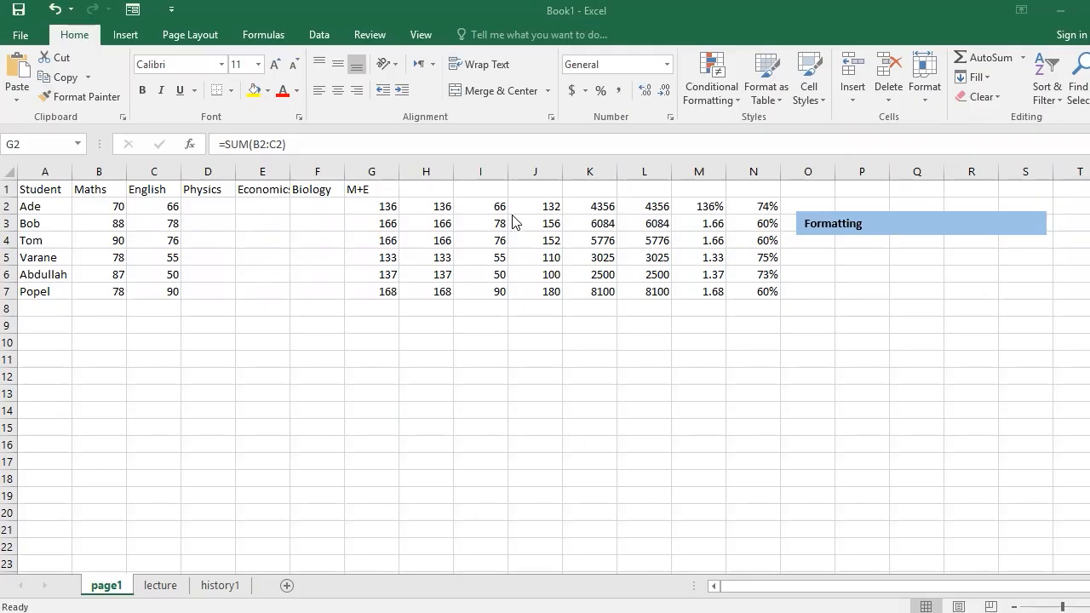
Step: Fill the student names in A2:A7 with light gold and set the text of cell A3 to red
{"action": "left_click", "coordinate": [88, 252]}
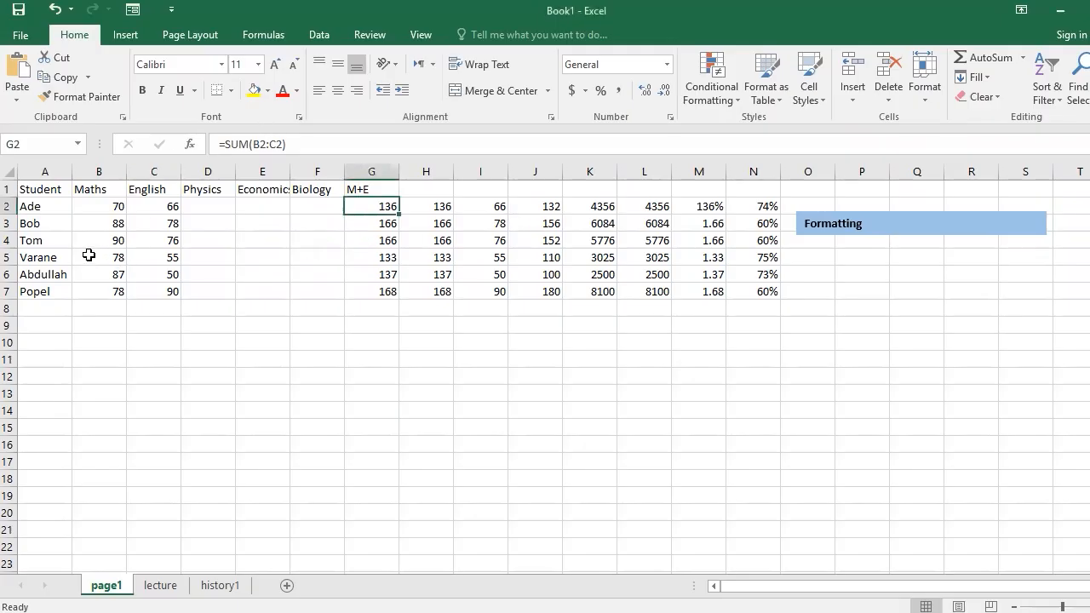
{"action": "left_click_drag", "start_coordinate": [40, 206], "coordinate": [41, 290]}
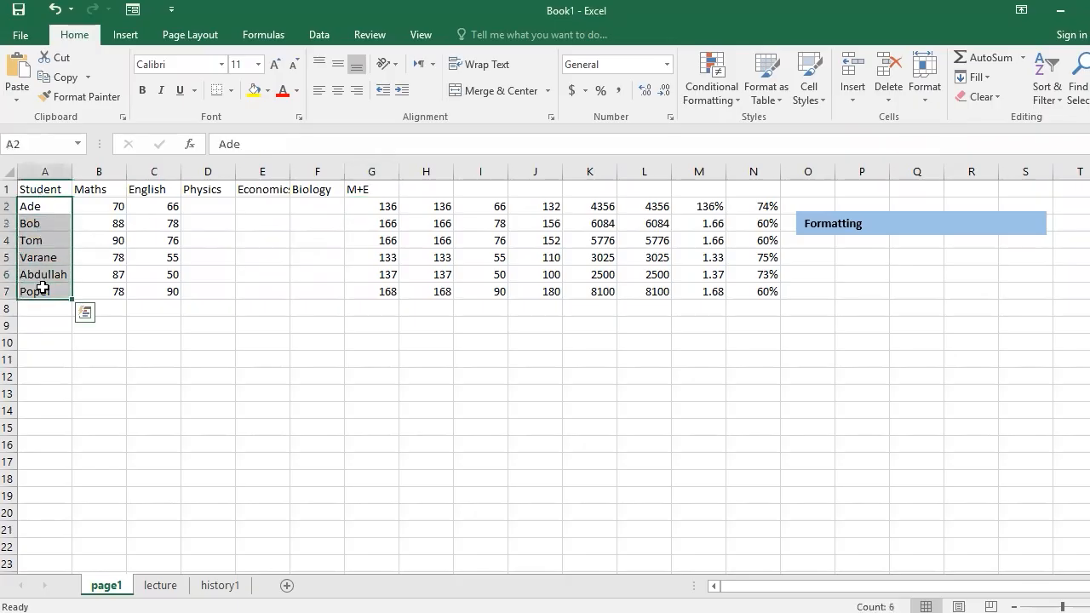
{"action": "left_click", "coordinate": [265, 98]}
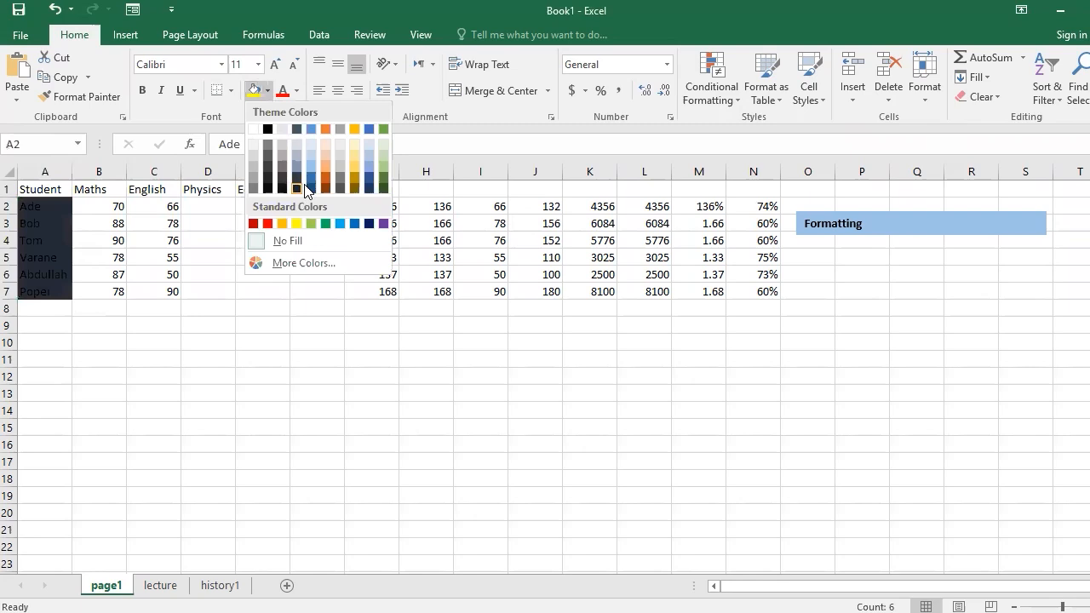
{"action": "left_click", "coordinate": [354, 167]}
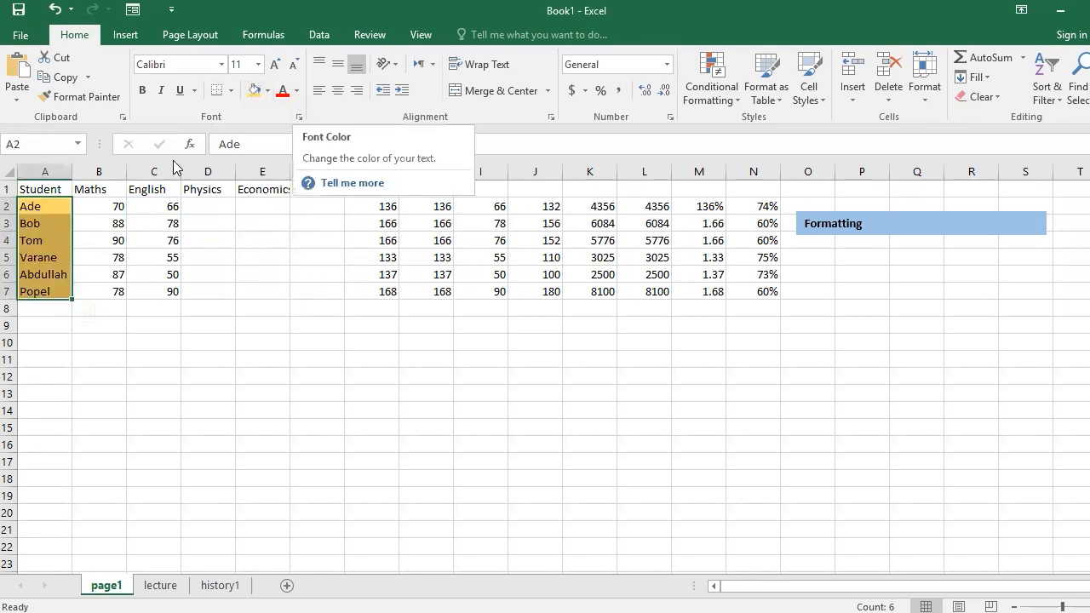
{"action": "left_click", "coordinate": [54, 226]}
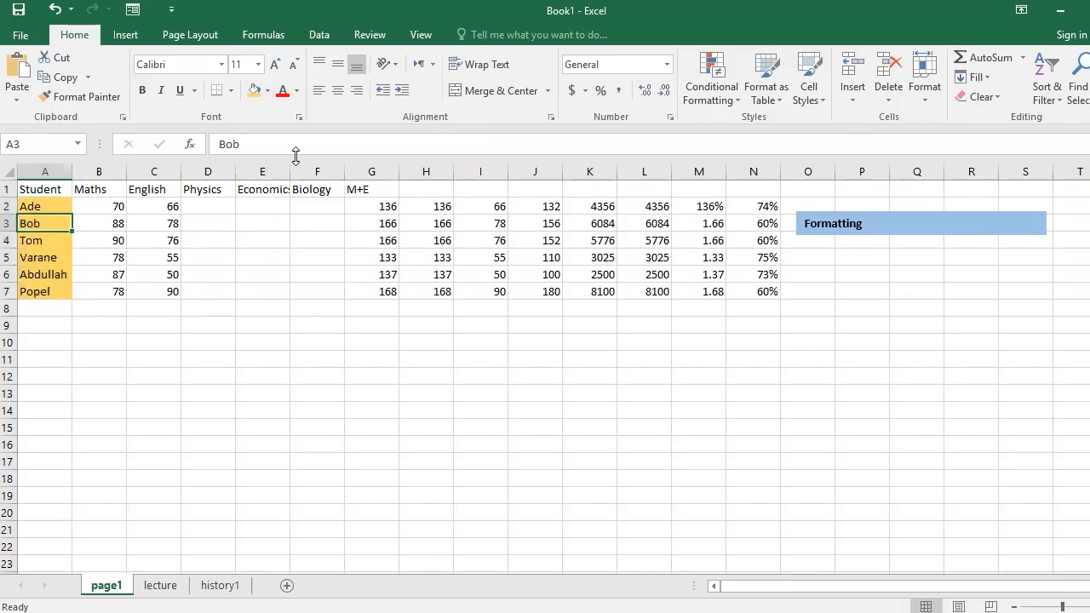
{"action": "left_click", "coordinate": [283, 91]}
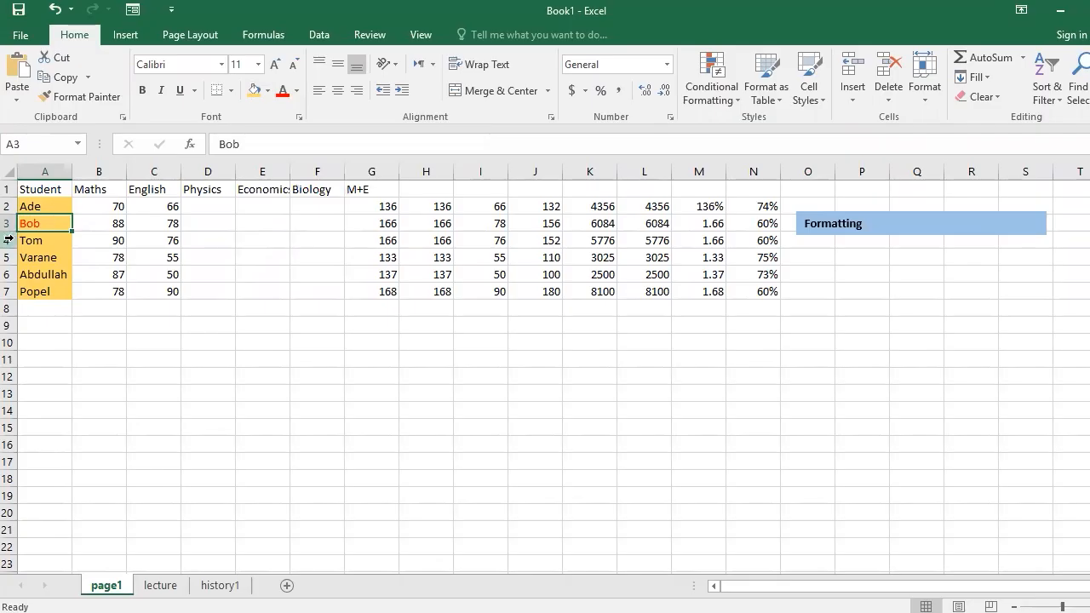
Step: Make the text in cell A4 bold and underlined, and set its font to Agency FB
{"action": "left_click", "coordinate": [41, 245]}
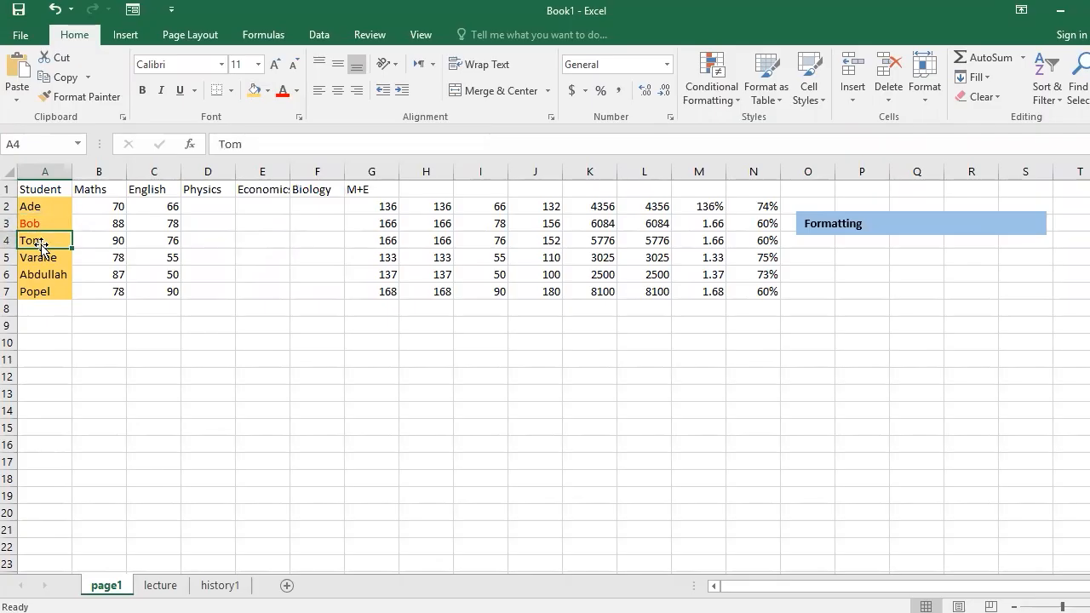
{"action": "left_click", "coordinate": [144, 92]}
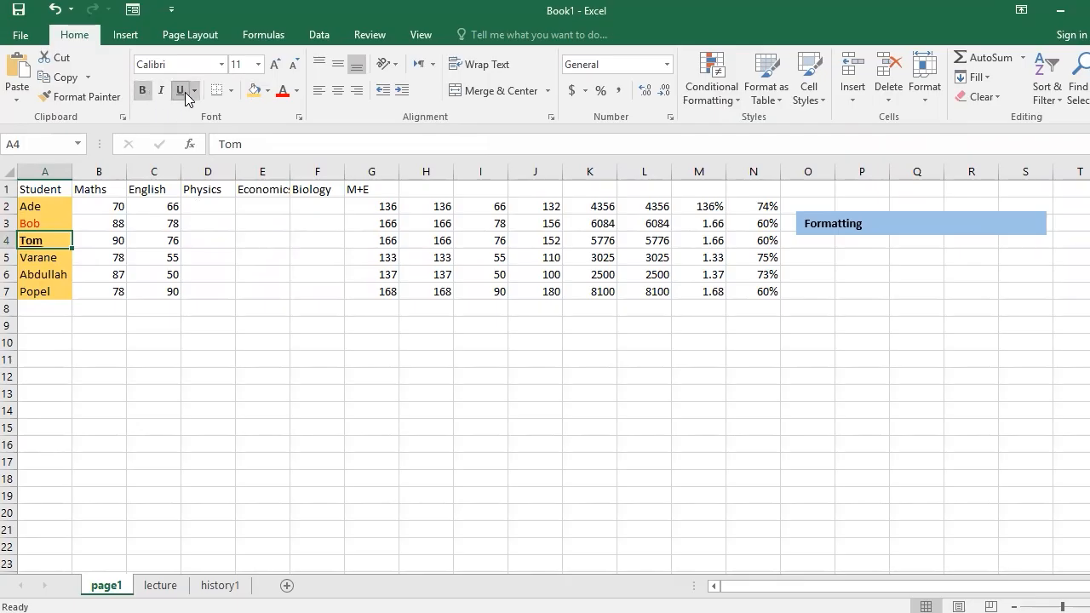
{"action": "left_click", "coordinate": [280, 63]}
{"action": "left_click", "coordinate": [281, 63]}
{"action": "left_click", "coordinate": [294, 66]}
{"action": "left_click", "coordinate": [294, 66]}
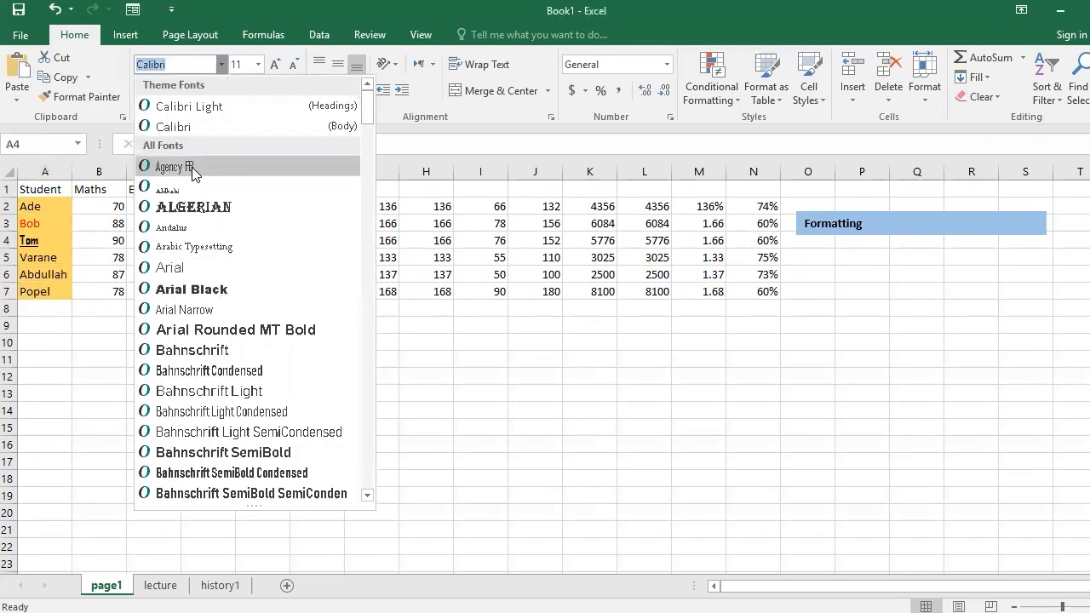
{"action": "left_click", "coordinate": [192, 168]}
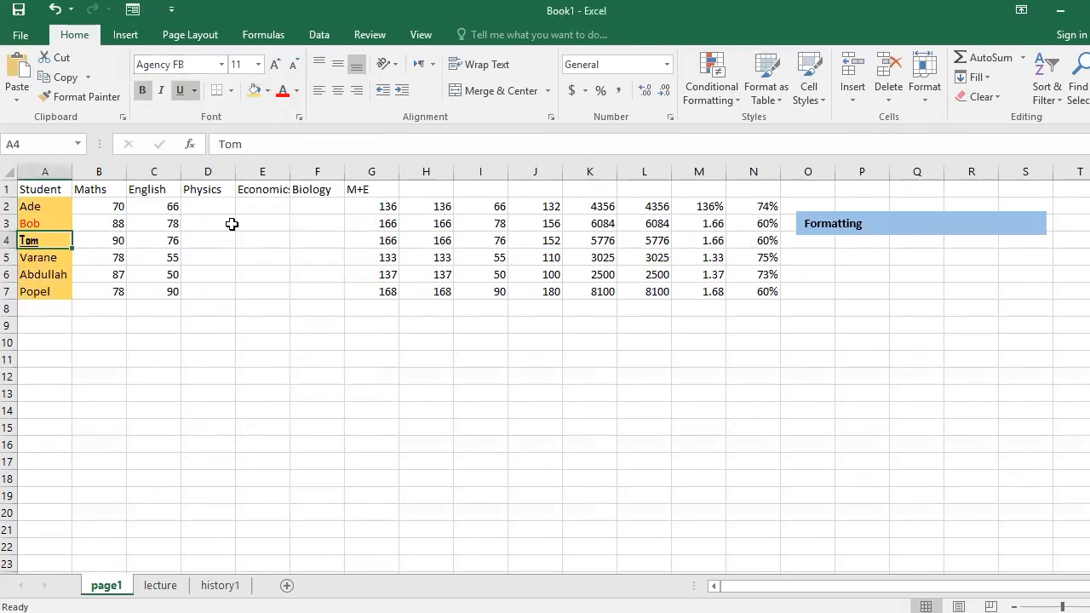
{"action": "left_click", "coordinate": [65, 260]}
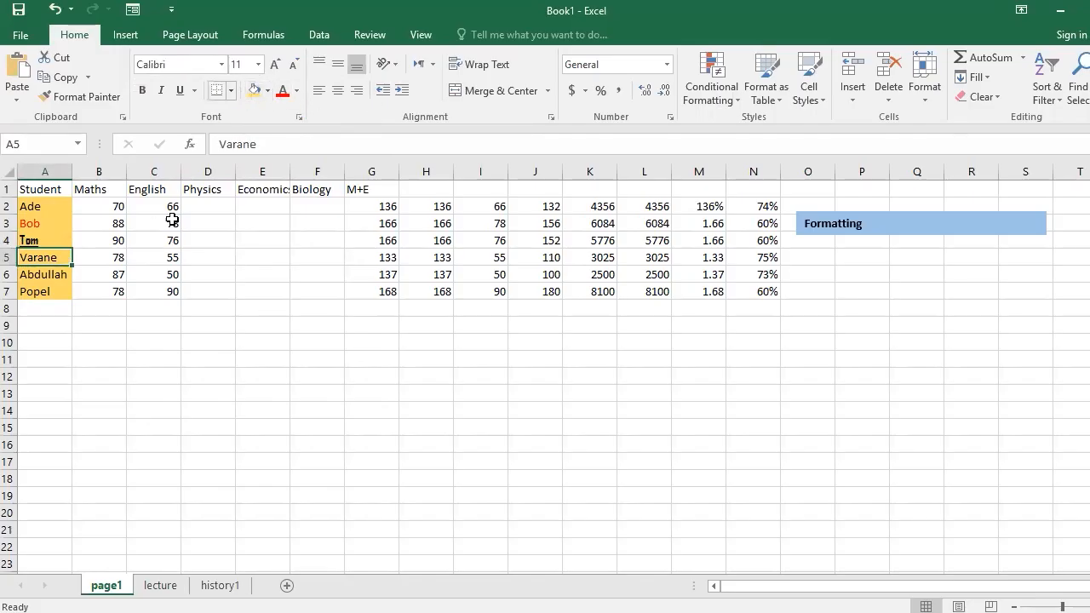
{"action": "left_click", "coordinate": [203, 358]}
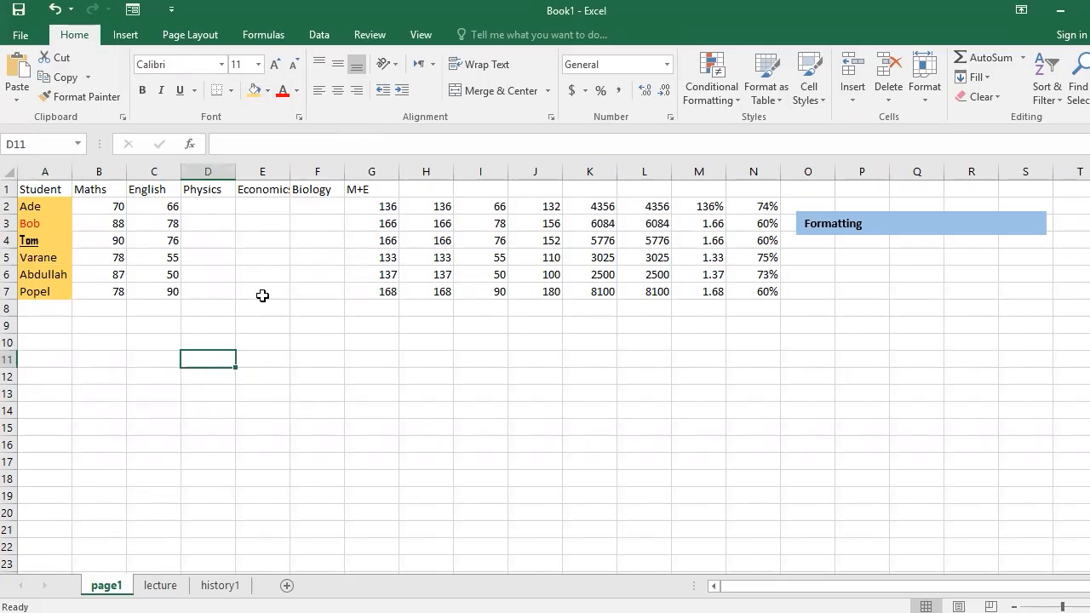
{"action": "left_click", "coordinate": [247, 362]}
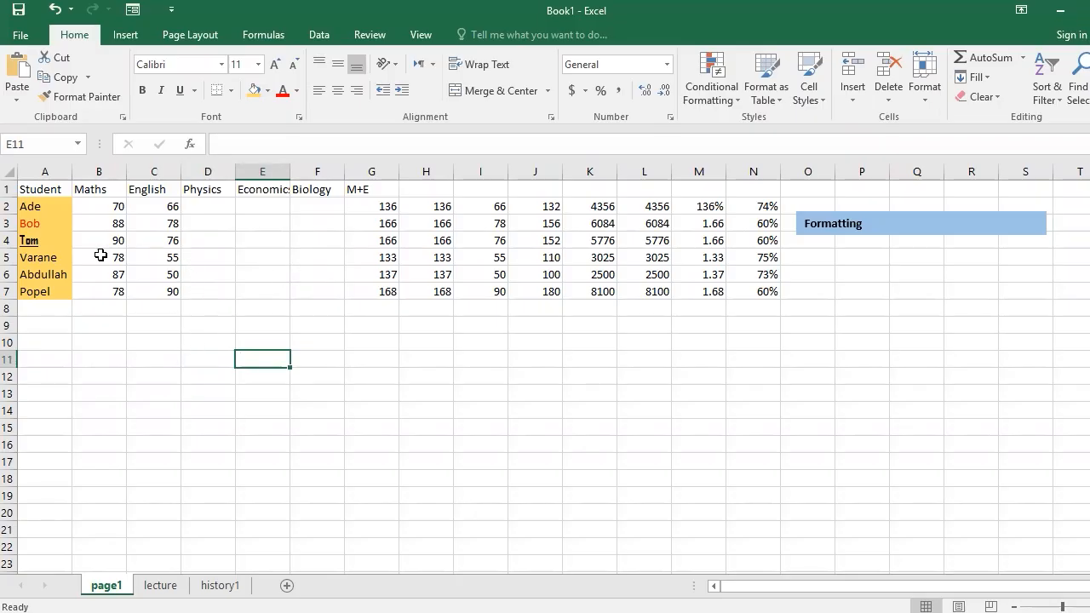
Step: Apply All Borders to the Student, Maths and English table in A1:C7
{"action": "left_click", "coordinate": [31, 190]}
{"action": "left_click_drag", "start_coordinate": [30, 191], "coordinate": [144, 298]}
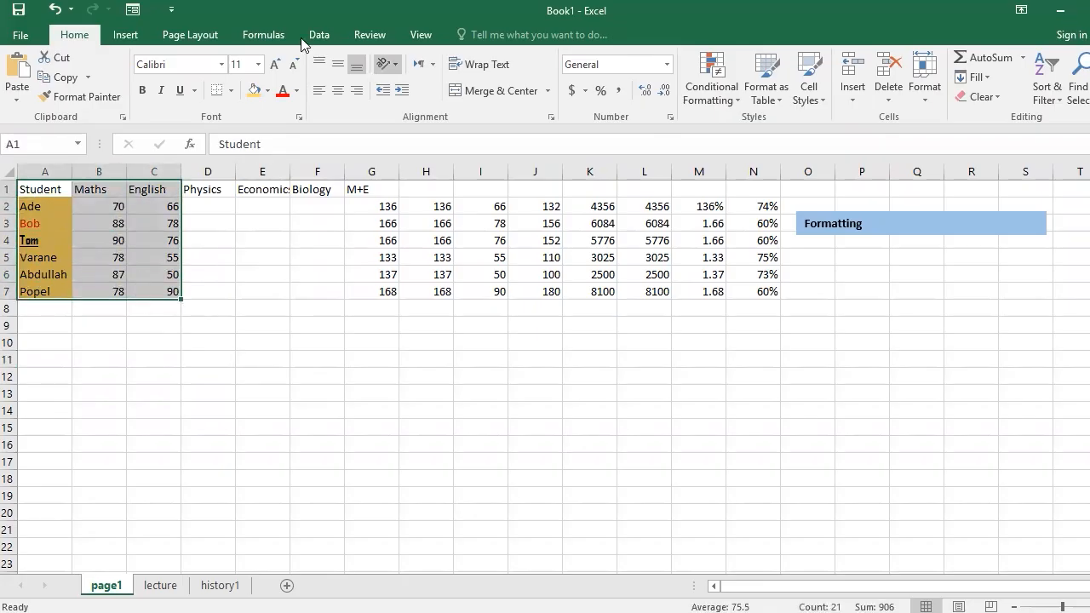
{"action": "left_click", "coordinate": [231, 90]}
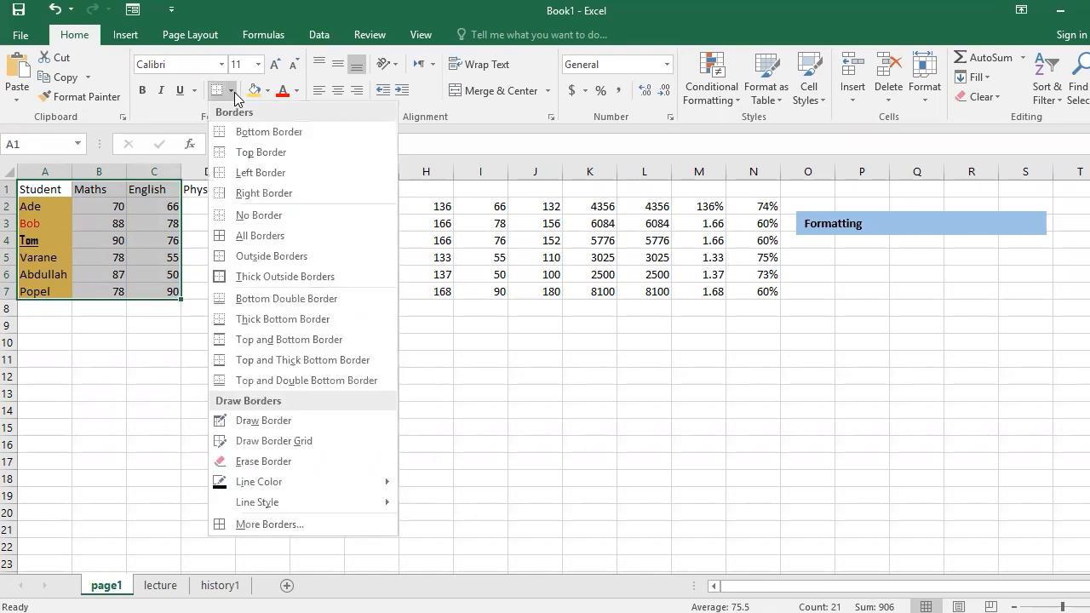
{"action": "left_click", "coordinate": [298, 237]}
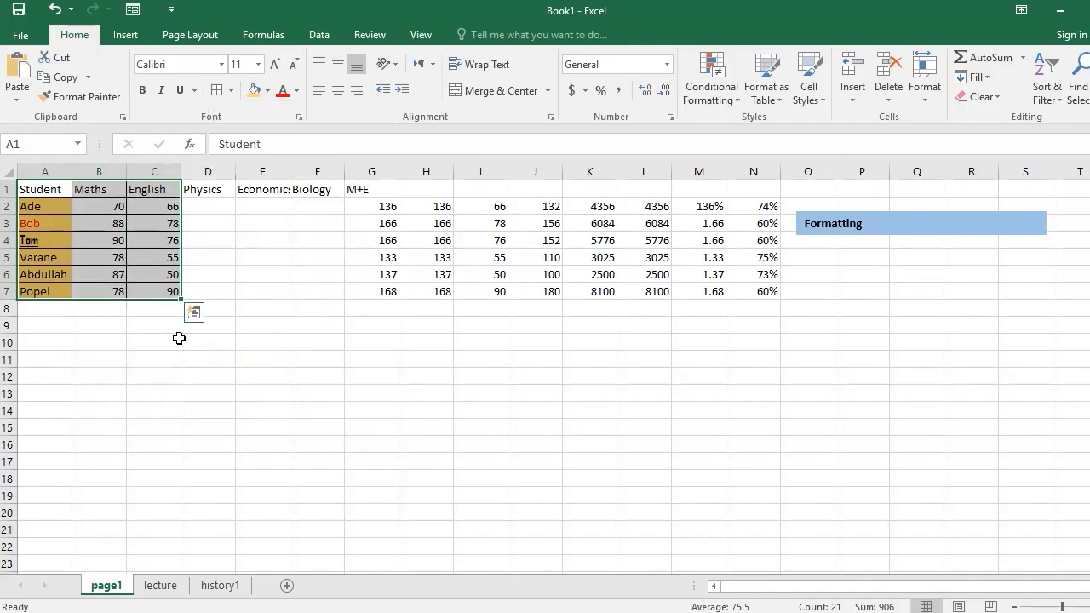
{"action": "left_click", "coordinate": [223, 271]}
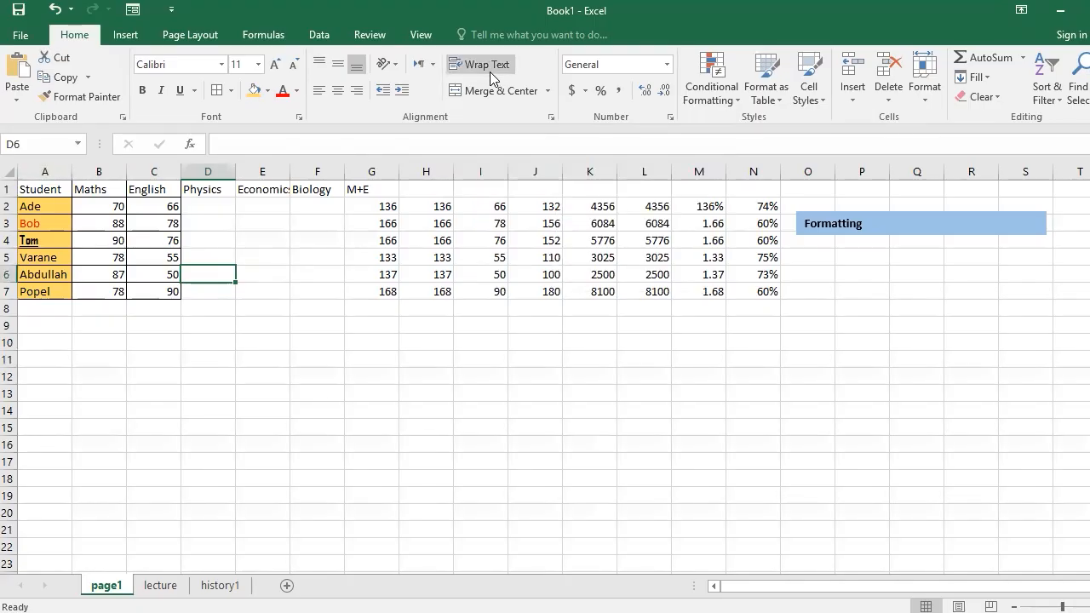
Step: Enter the sentence "This is a very good course on Excel" in cell A10
{"action": "left_click", "coordinate": [78, 346]}
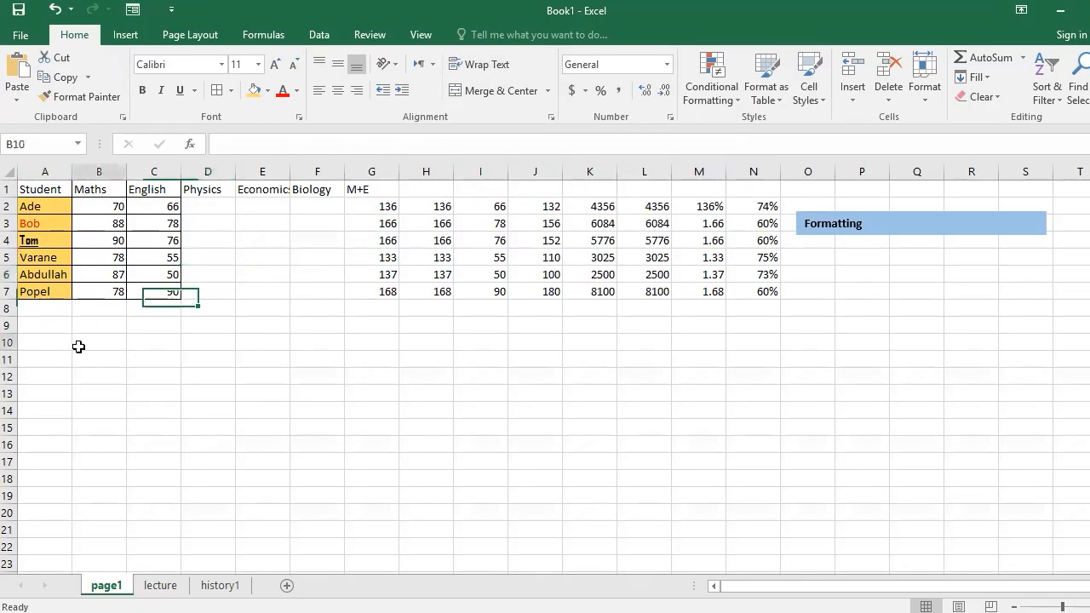
{"action": "left_click", "coordinate": [47, 349]}
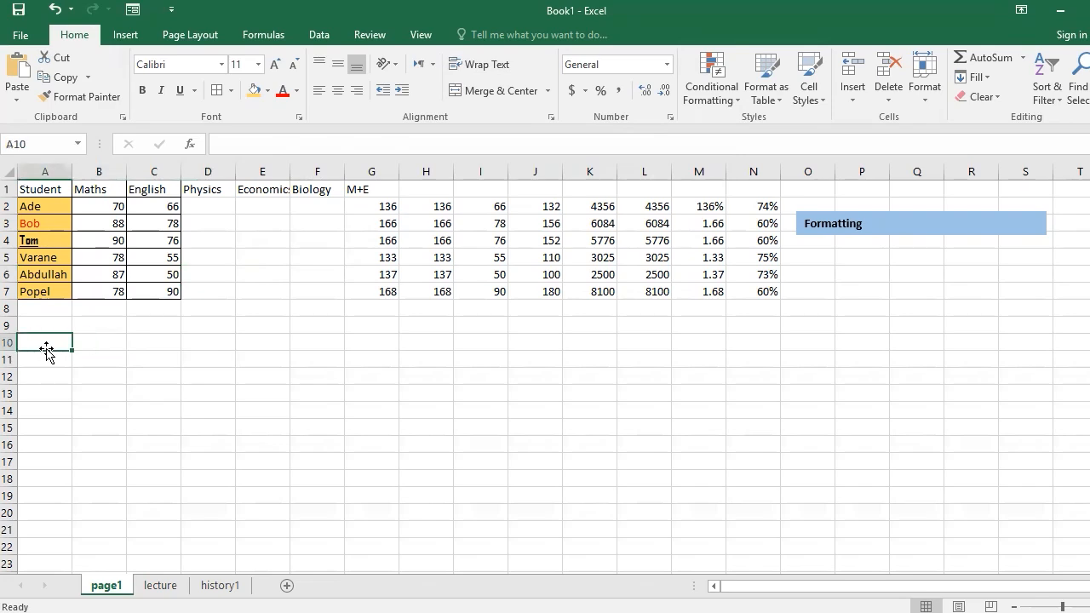
{"action": "type", "text": "tH"}
{"action": "key", "text": "BackSpace"}
{"action": "key", "text": "BackSpace"}
{"action": "type", "text": "This"}
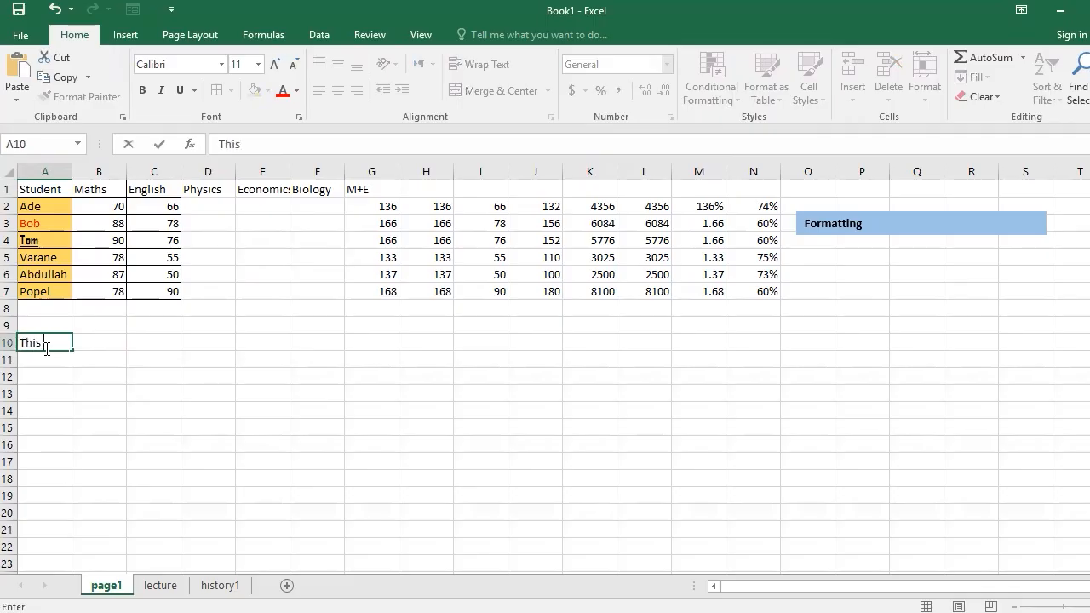
{"action": "type", "text": " is a very good course "}
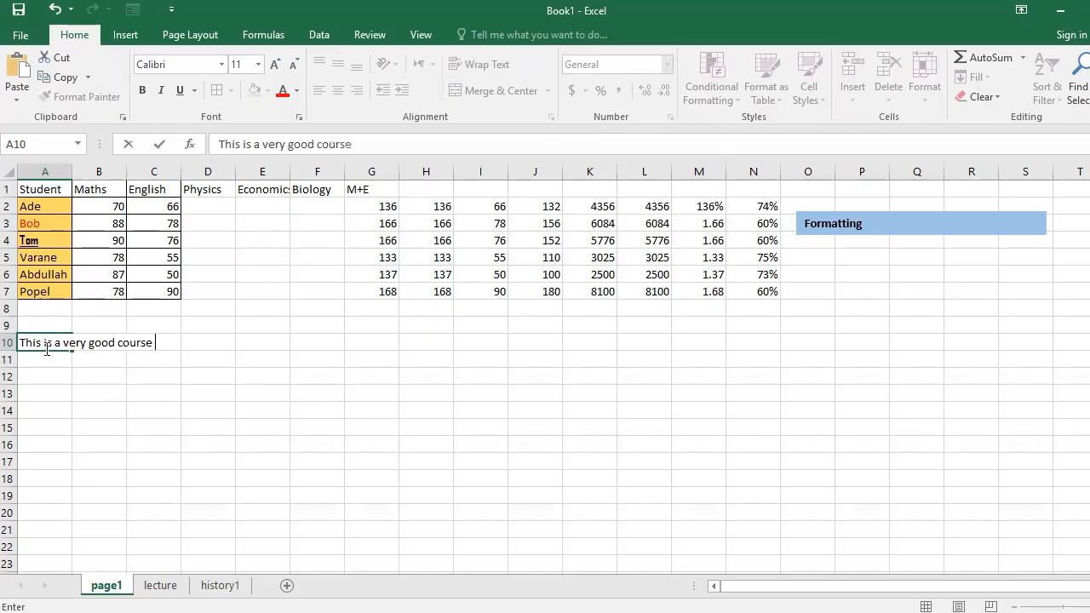
{"action": "type", "text": "on Exce"}
{"action": "key", "text": "Return"}
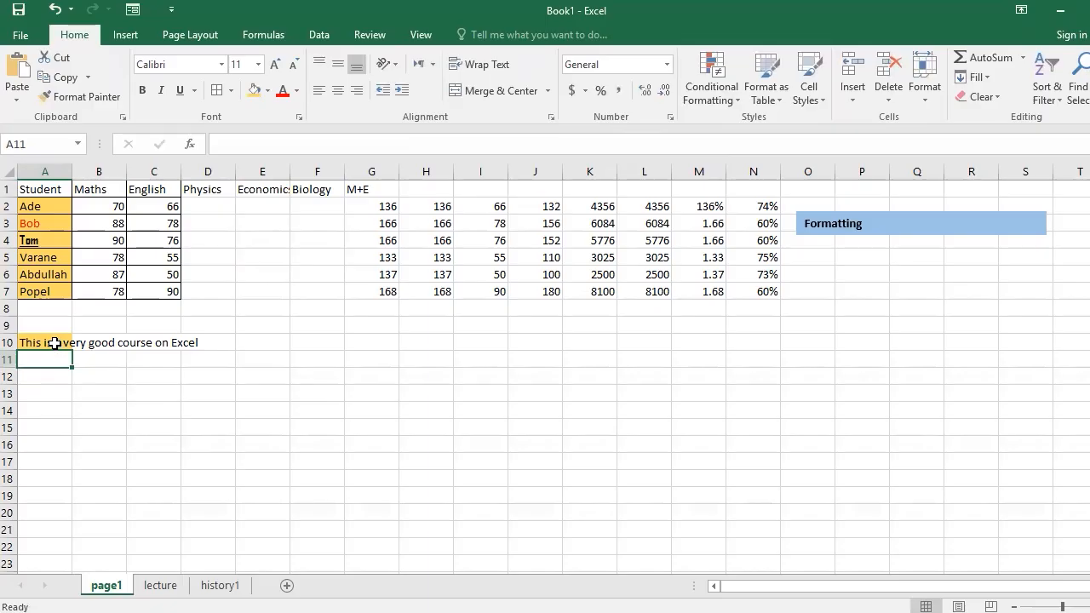
Step: Auto-fit column A to its contents, and narrow it to slightly less than the width of the neighbouring columns
{"action": "left_click", "coordinate": [55, 342]}
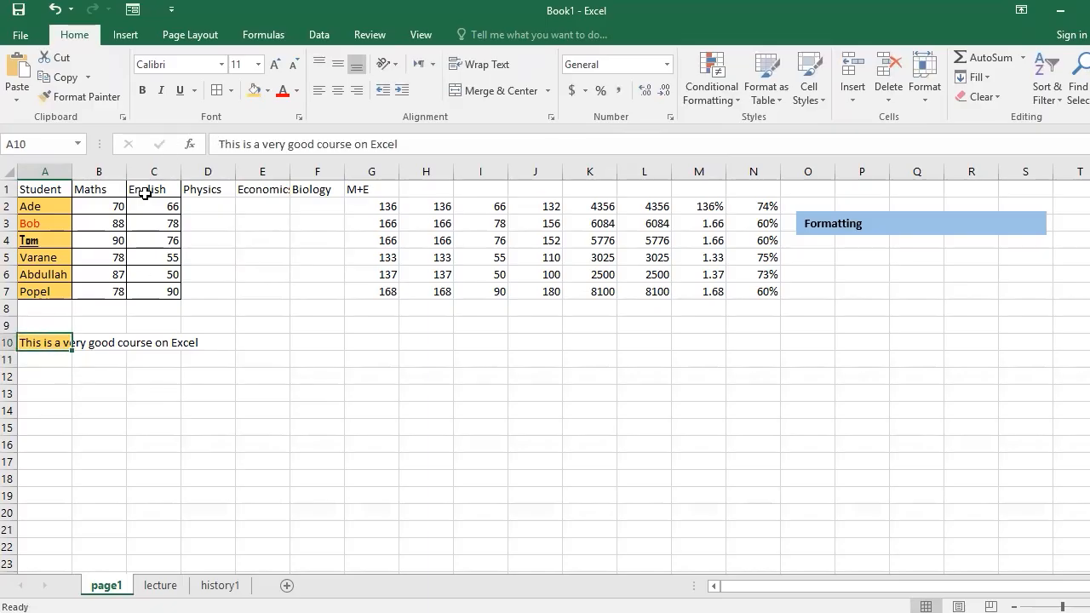
{"action": "left_click", "coordinate": [102, 343]}
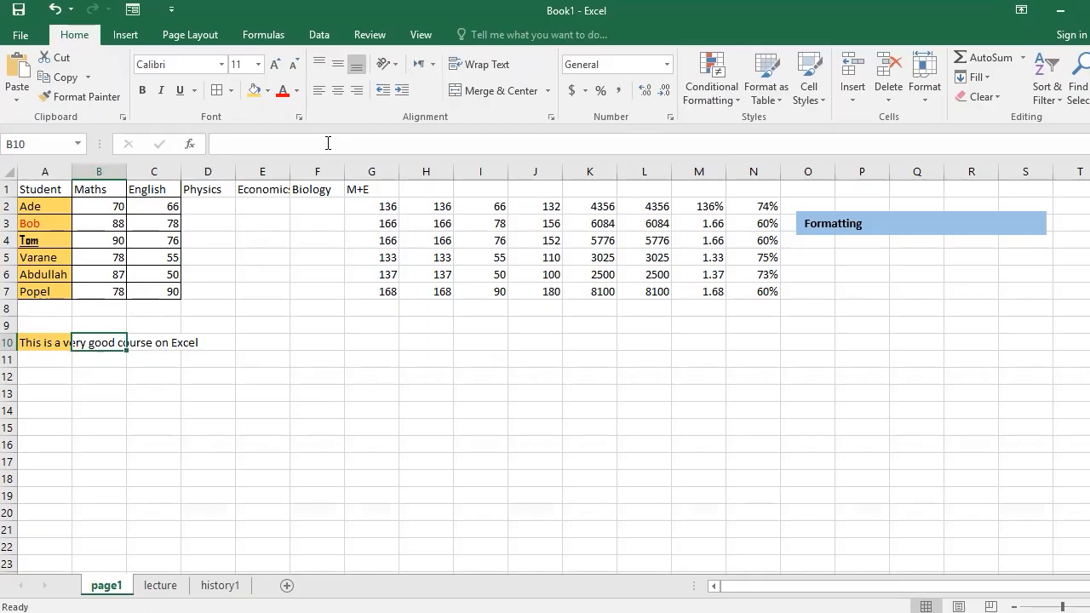
{"action": "left_click", "coordinate": [51, 341]}
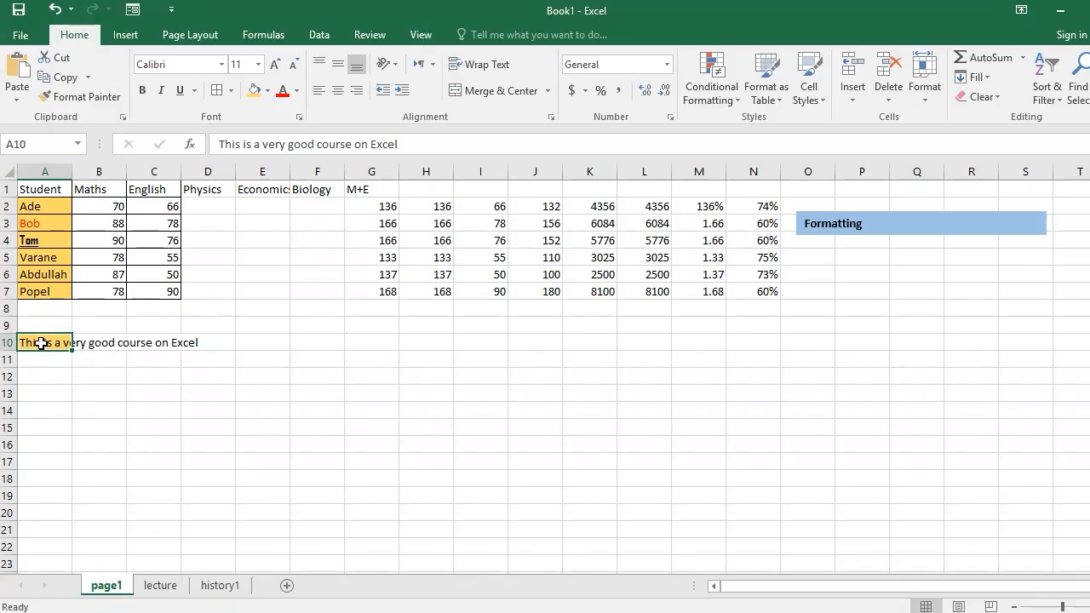
{"action": "left_click", "coordinate": [78, 343]}
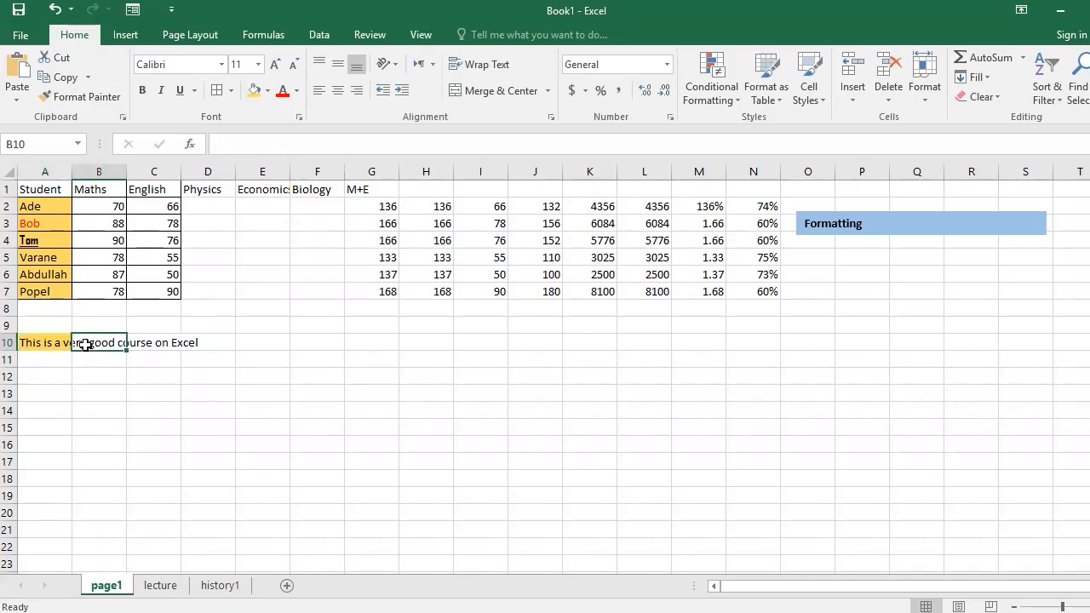
{"action": "double_click", "coordinate": [71, 167]}
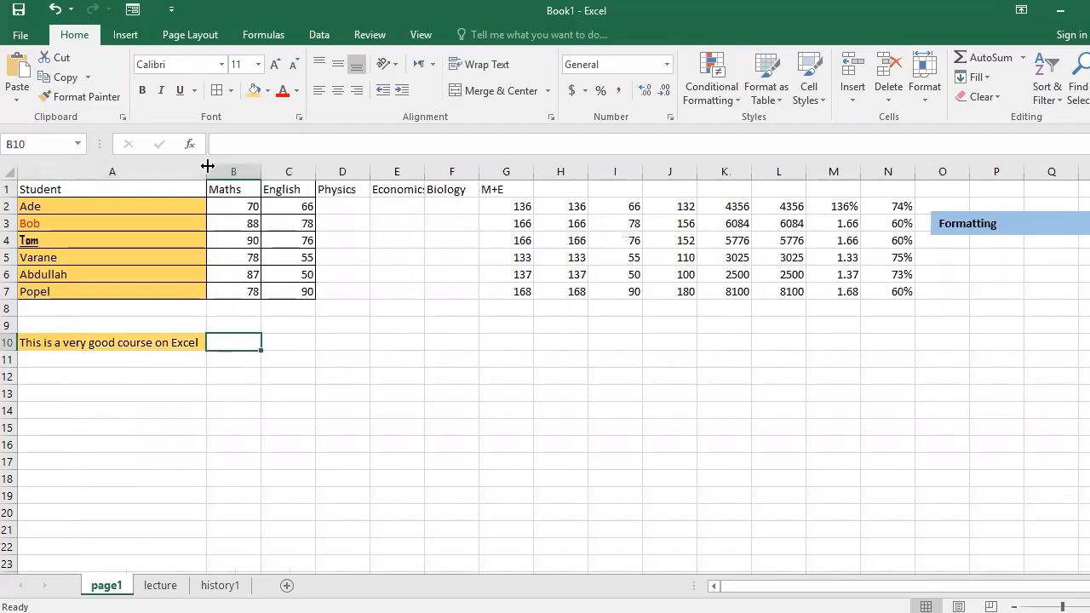
{"action": "left_click_drag", "start_coordinate": [207, 168], "coordinate": [55, 170]}
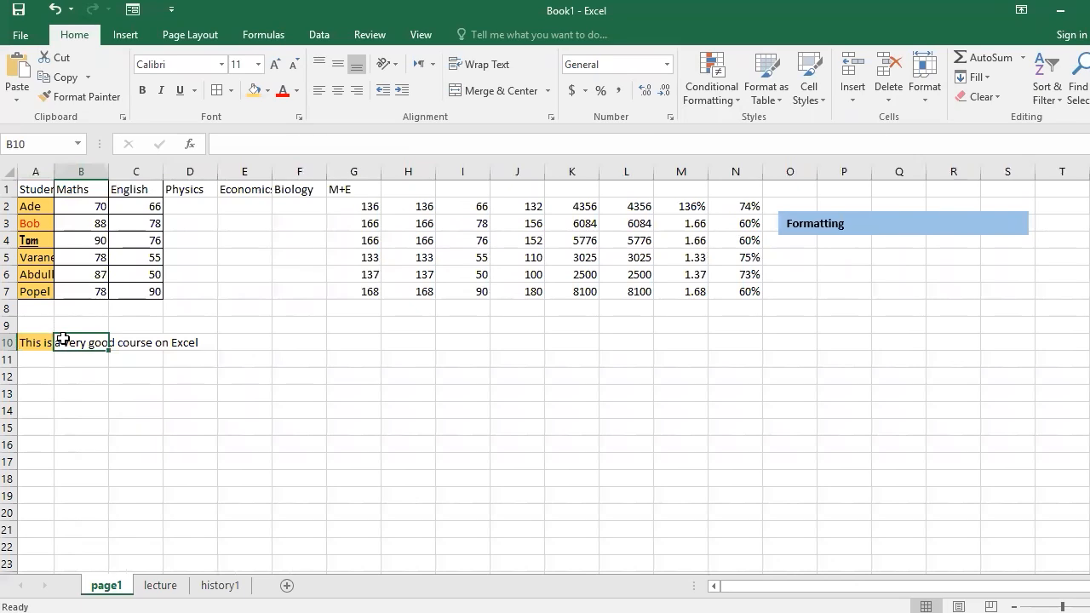
Step: Try wrapping the text in cell A10, and turn the wrapping off again
{"action": "left_click", "coordinate": [38, 340]}
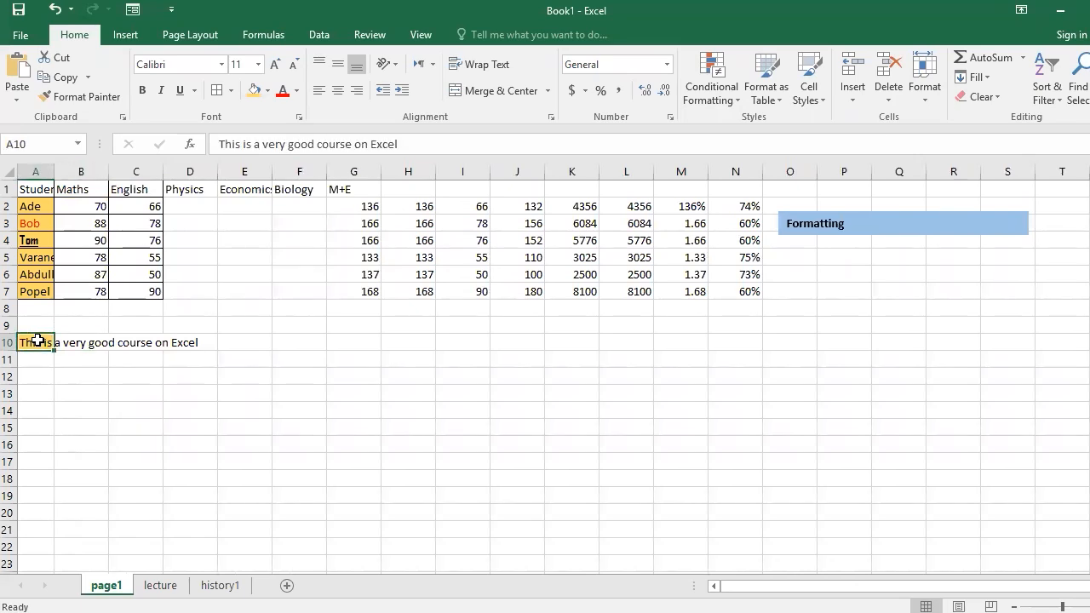
{"action": "left_click", "coordinate": [488, 70]}
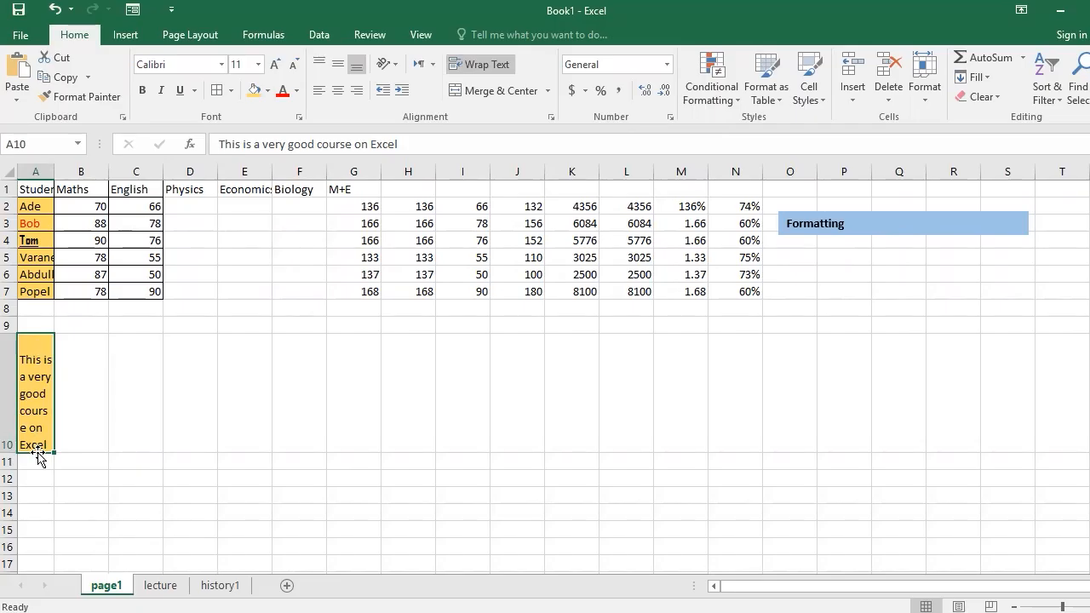
{"action": "left_click", "coordinate": [489, 64]}
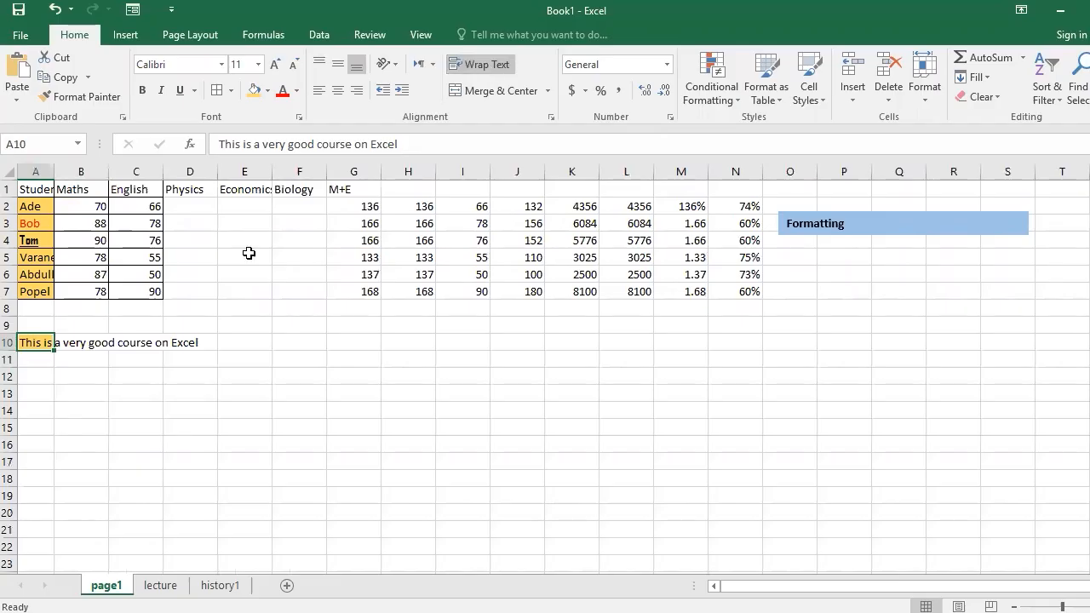
Step: Copy the plain formatting of empty cell D14 onto cell A10 with Format Painter
{"action": "left_click", "coordinate": [100, 408]}
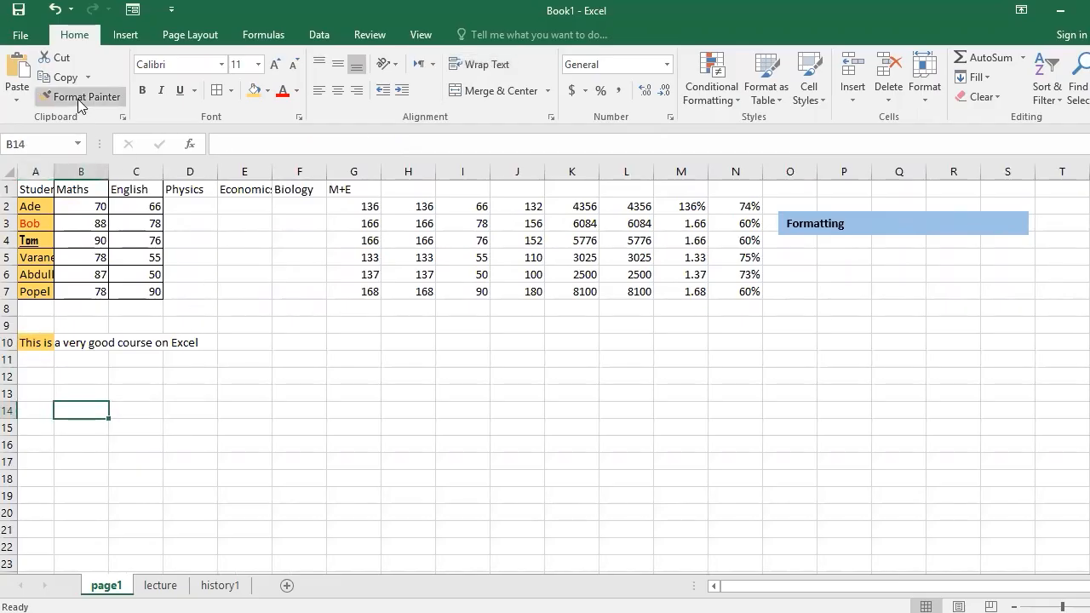
{"action": "left_click", "coordinate": [185, 407]}
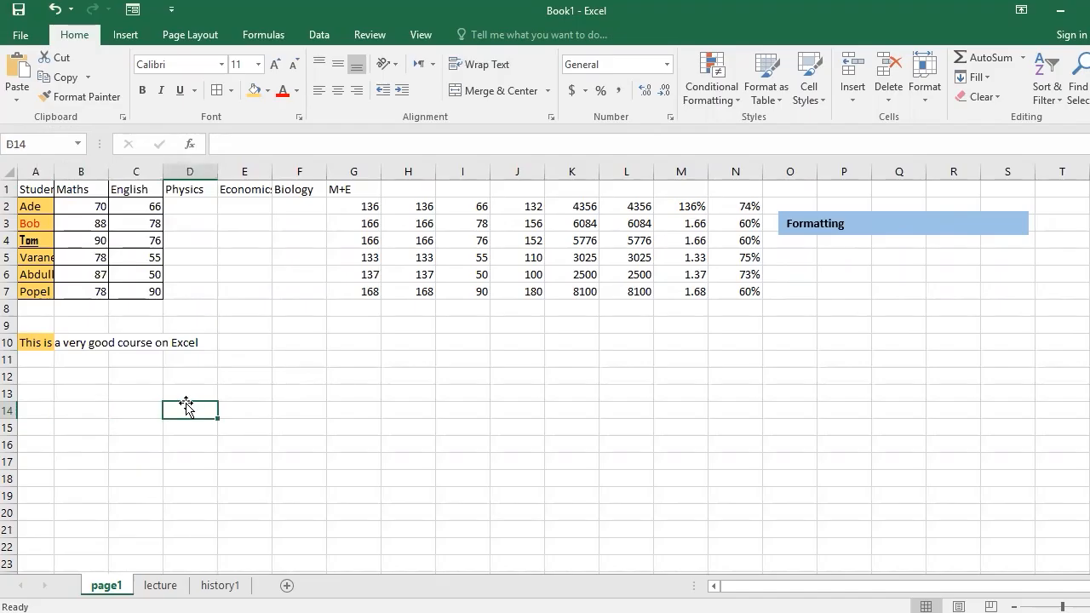
{"action": "left_click", "coordinate": [95, 94]}
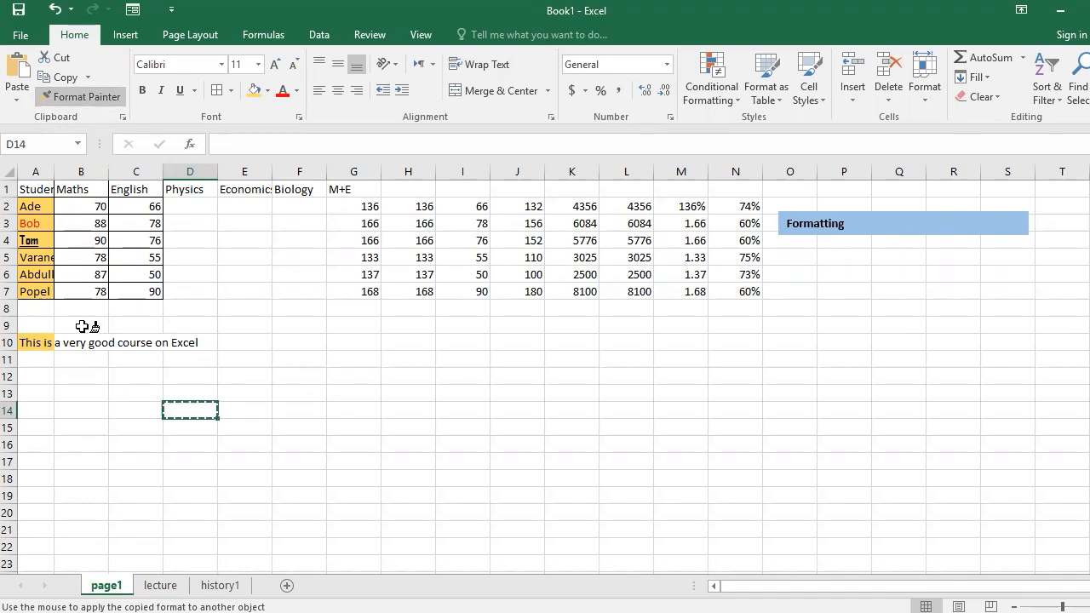
{"action": "left_click", "coordinate": [32, 341]}
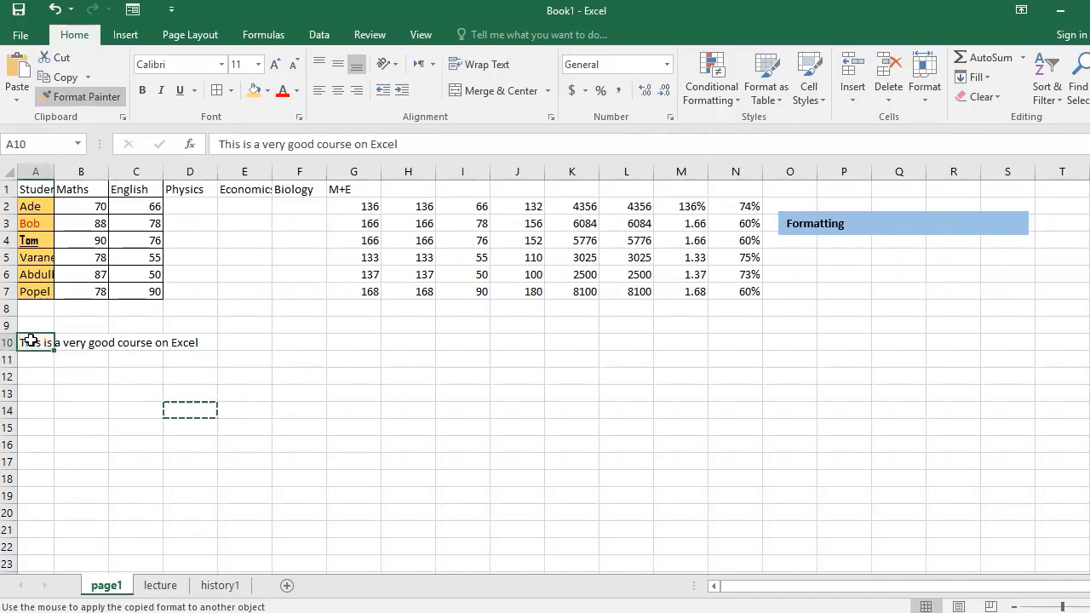
{"action": "left_click", "coordinate": [212, 410]}
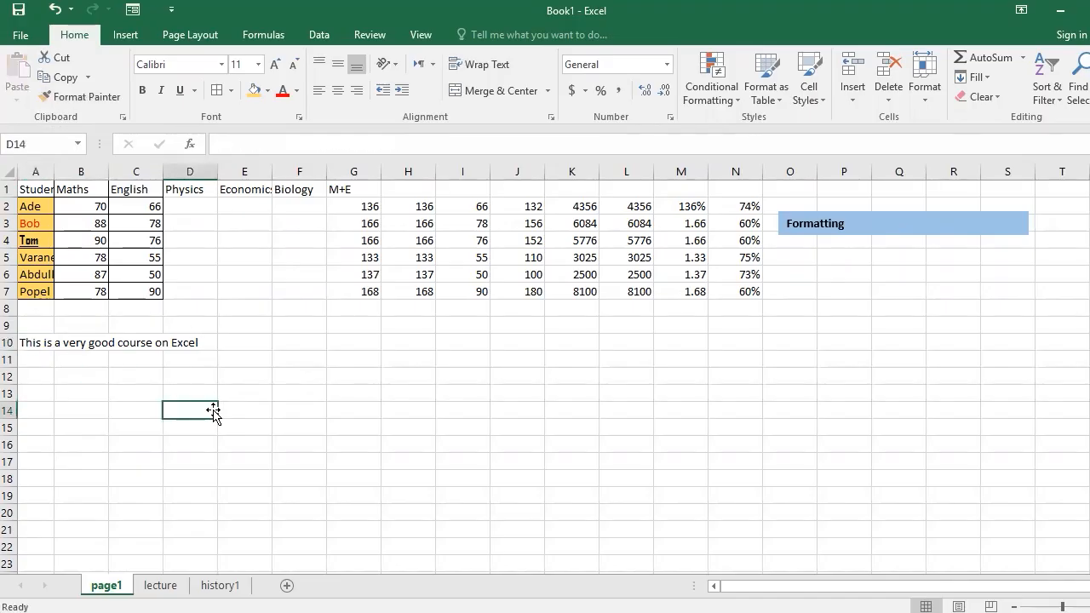
{"action": "left_click", "coordinate": [43, 343]}
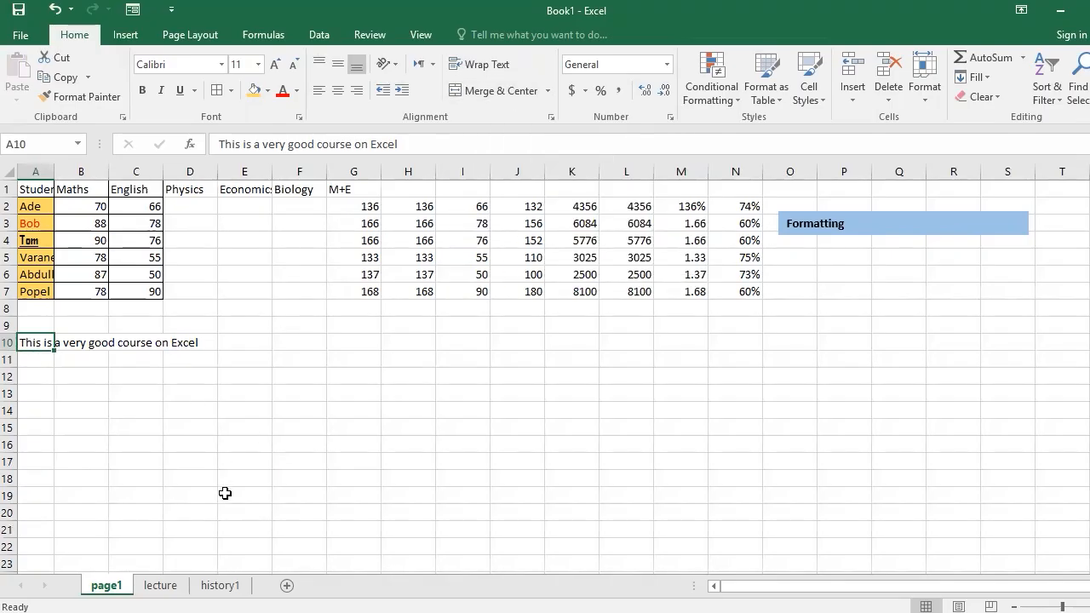
Step: Insert a blank row above the header row and enter the title "My student scores" in cell A1
{"action": "left_click", "coordinate": [8, 188]}
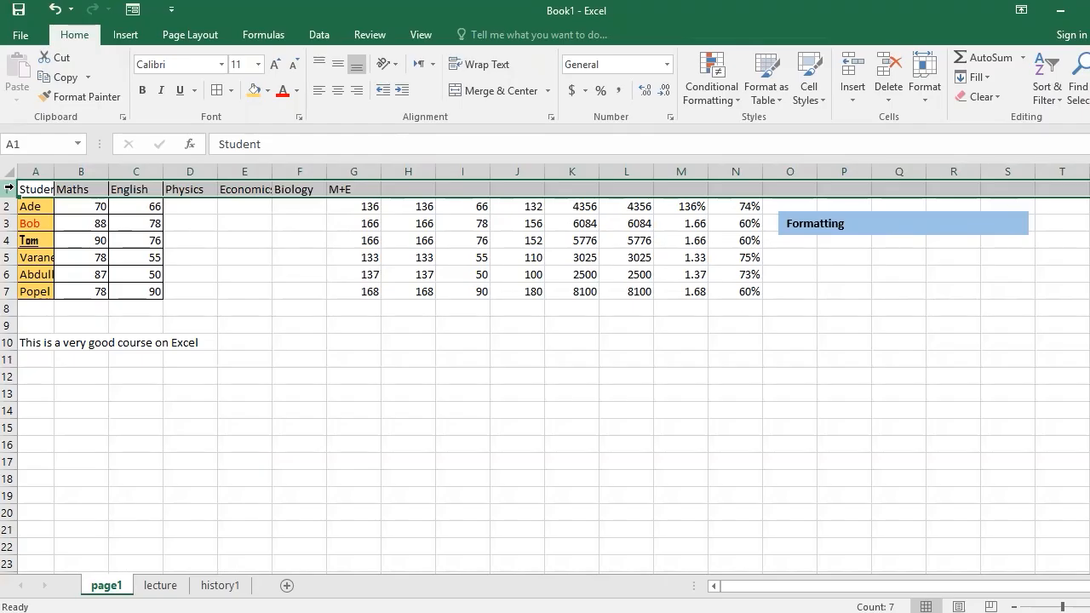
{"action": "right_click", "coordinate": [8, 188]}
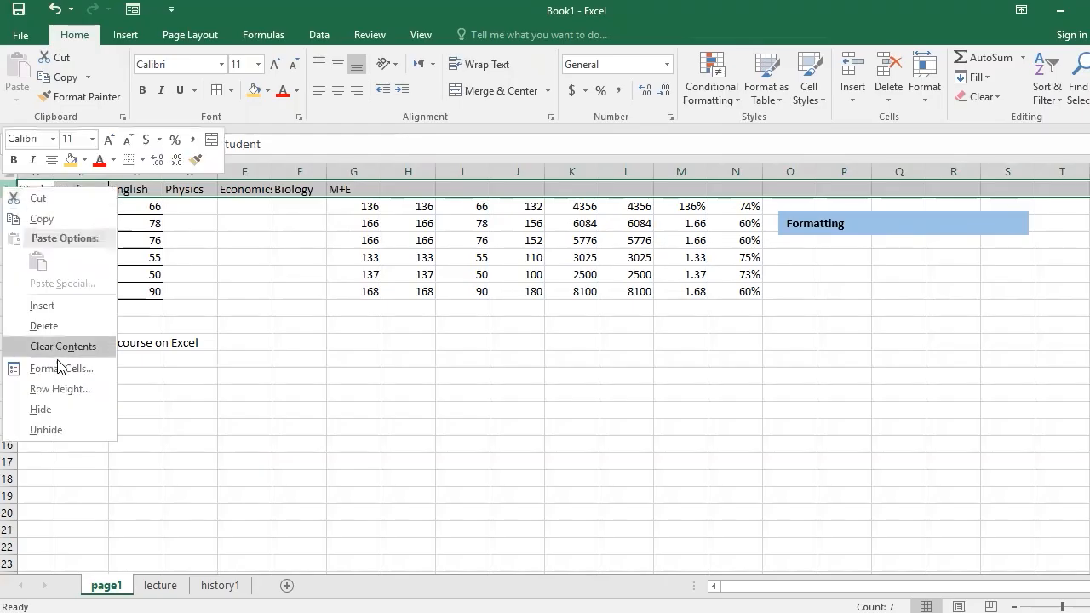
{"action": "left_click", "coordinate": [53, 308]}
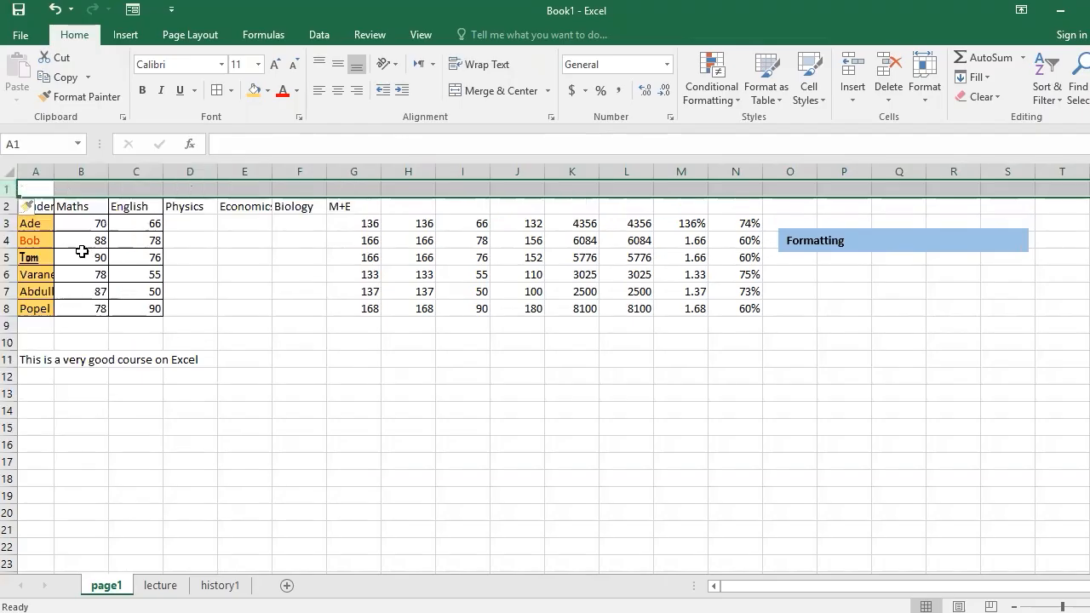
{"action": "left_click", "coordinate": [43, 188]}
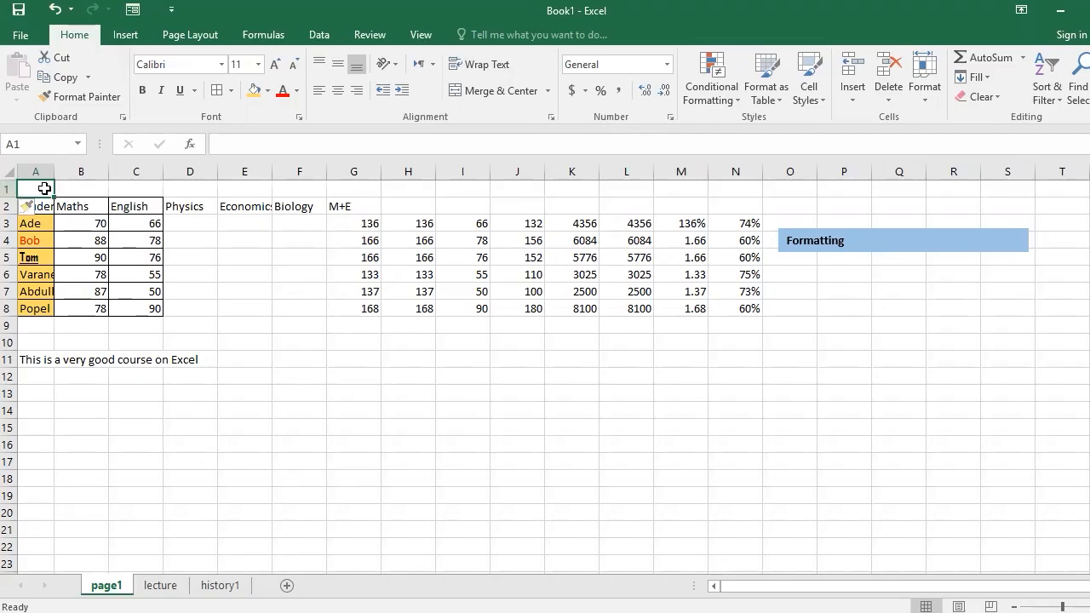
{"action": "type", "text": "My student"}
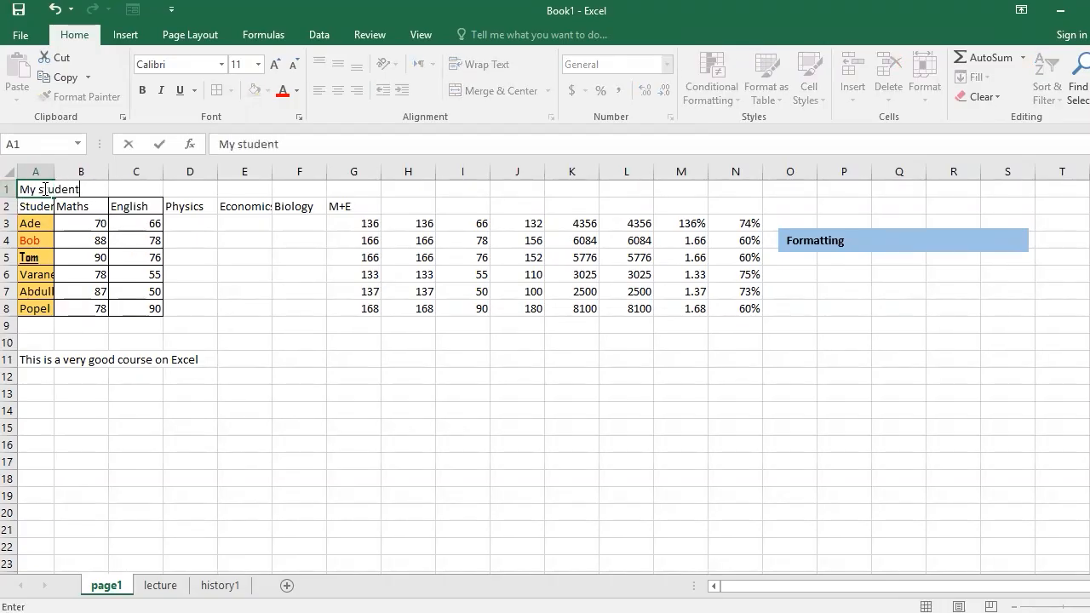
{"action": "type", "text": " scores"}
{"action": "key", "text": "Return"}
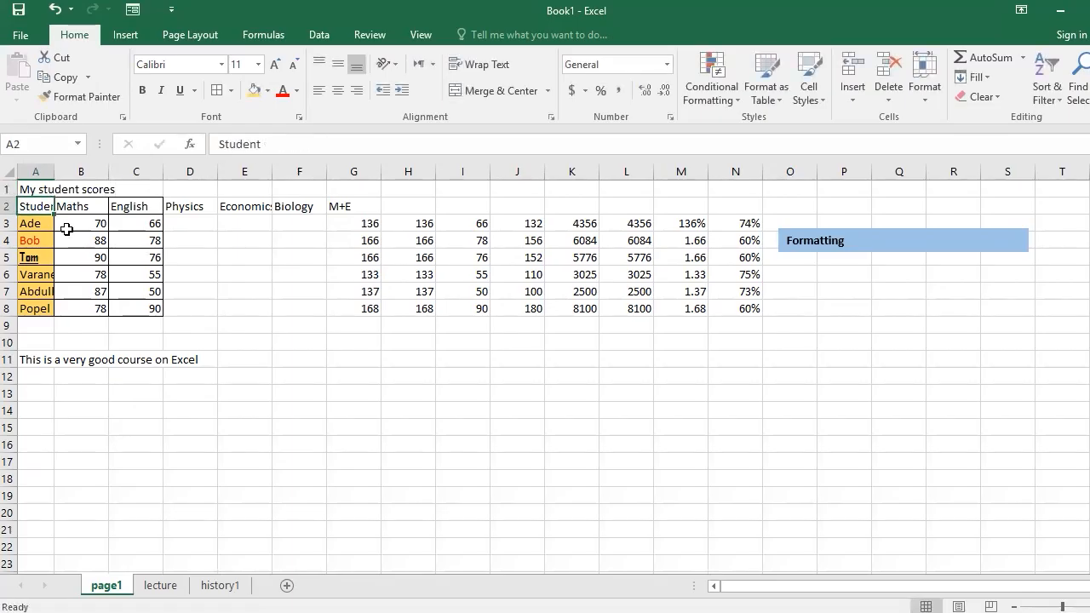
Step: Merge and center the title across cells A1:C1
{"action": "left_click_drag", "start_coordinate": [34, 189], "coordinate": [119, 198]}
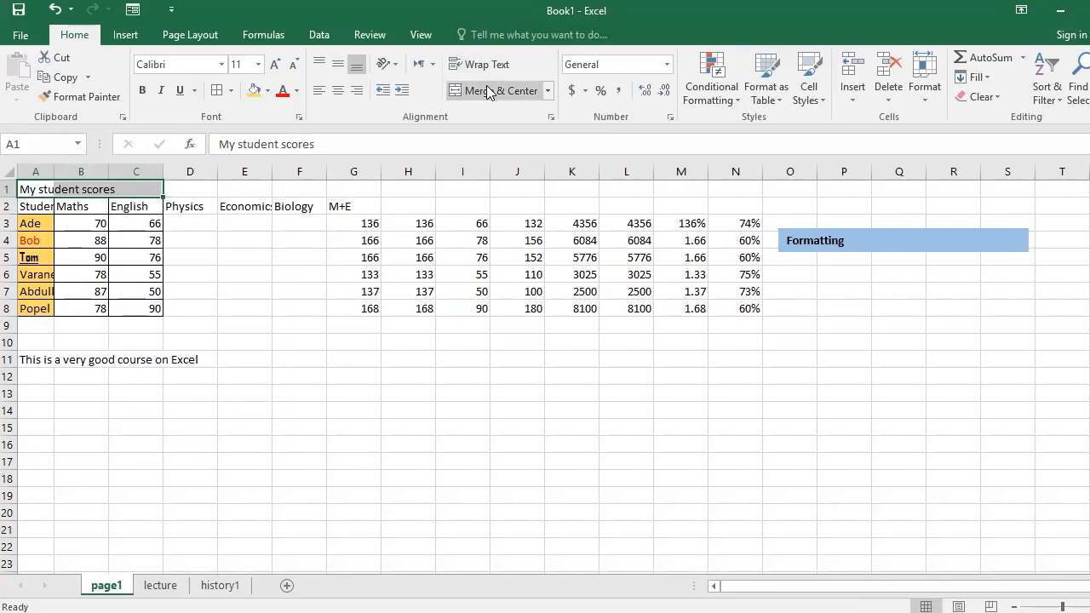
{"action": "left_click", "coordinate": [550, 96]}
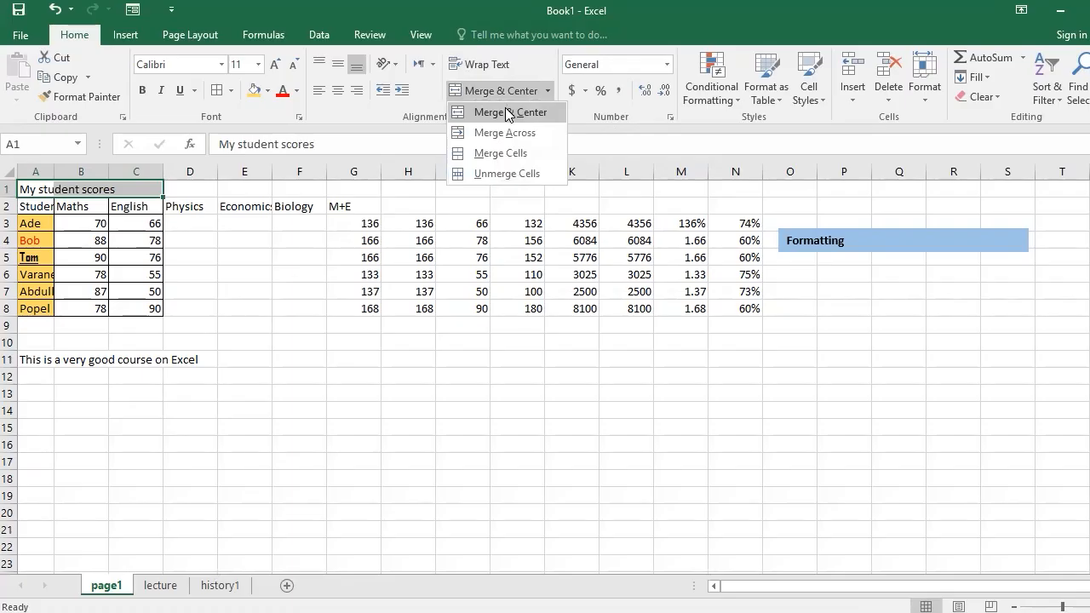
{"action": "left_click", "coordinate": [508, 113]}
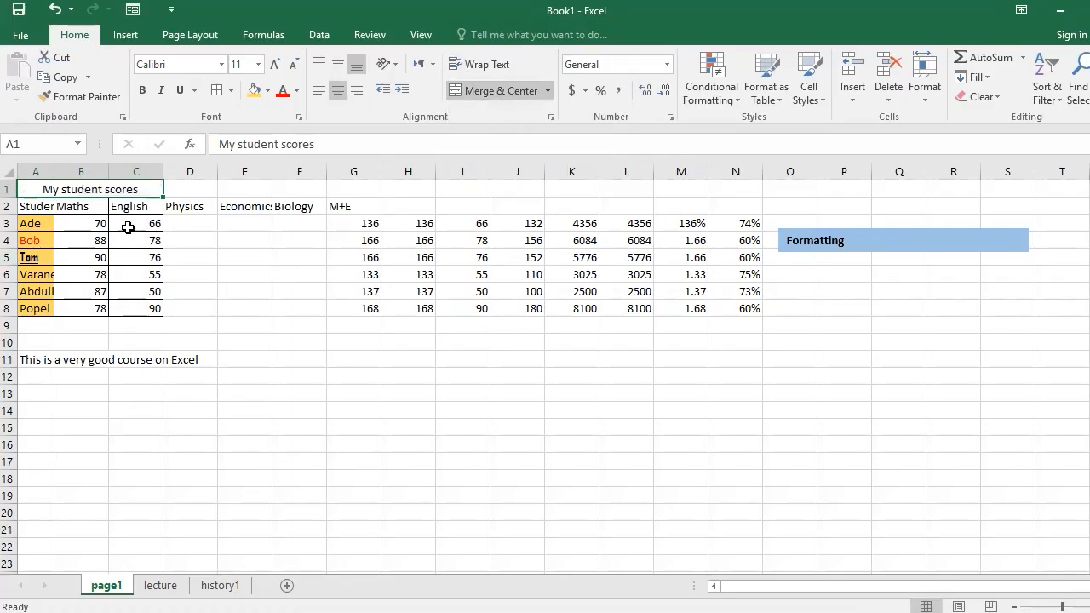
{"action": "left_click", "coordinate": [62, 220]}
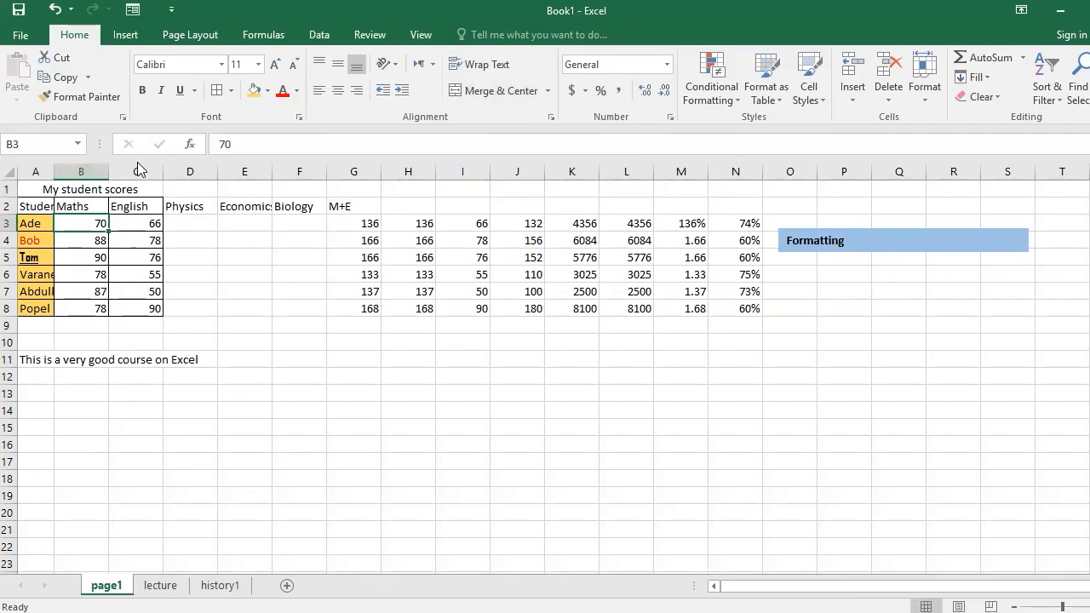
Step: Fill the merged title cell with the lighter green theme color
{"action": "left_click", "coordinate": [74, 188]}
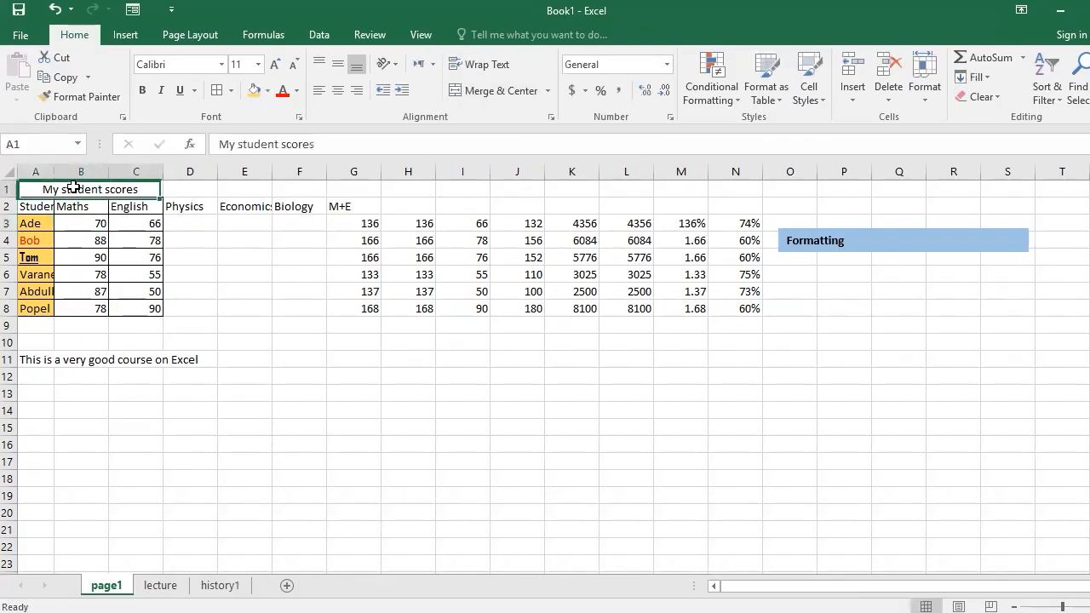
{"action": "left_click", "coordinate": [267, 97]}
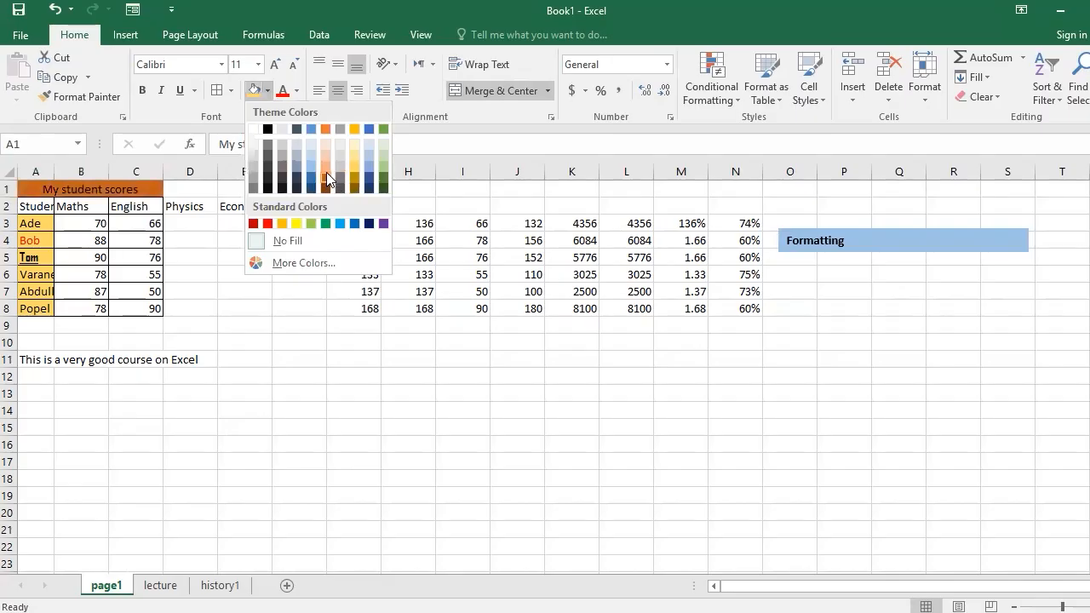
{"action": "left_click", "coordinate": [386, 170]}
{"action": "left_click", "coordinate": [209, 258]}
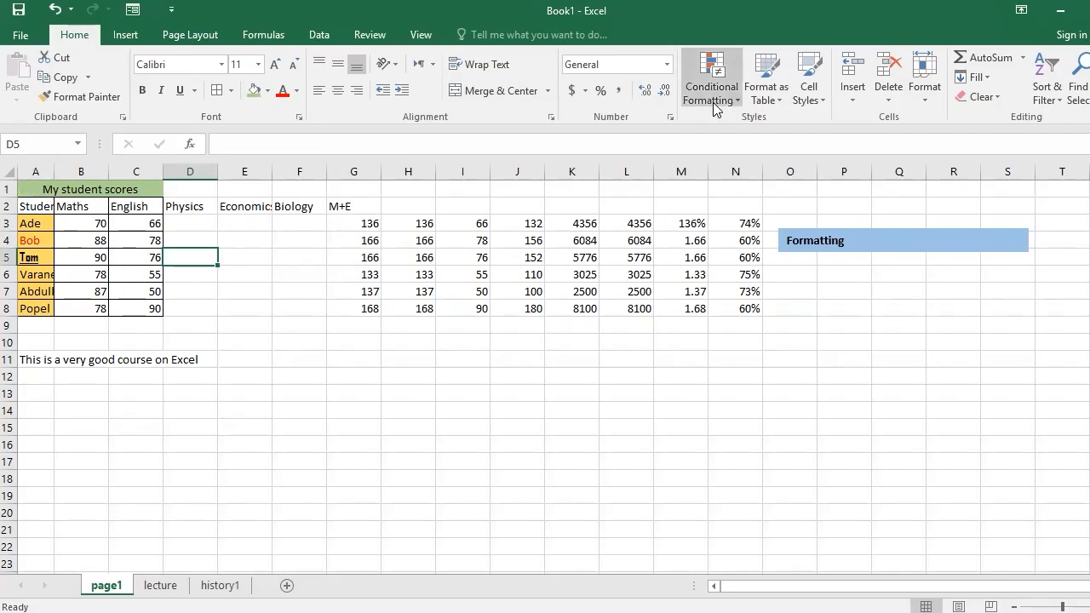
Step: Apply blue gradient-fill data bars to the M+E totals in G3:G8, and widen column G to make the bars longer
{"action": "left_click", "coordinate": [373, 224]}
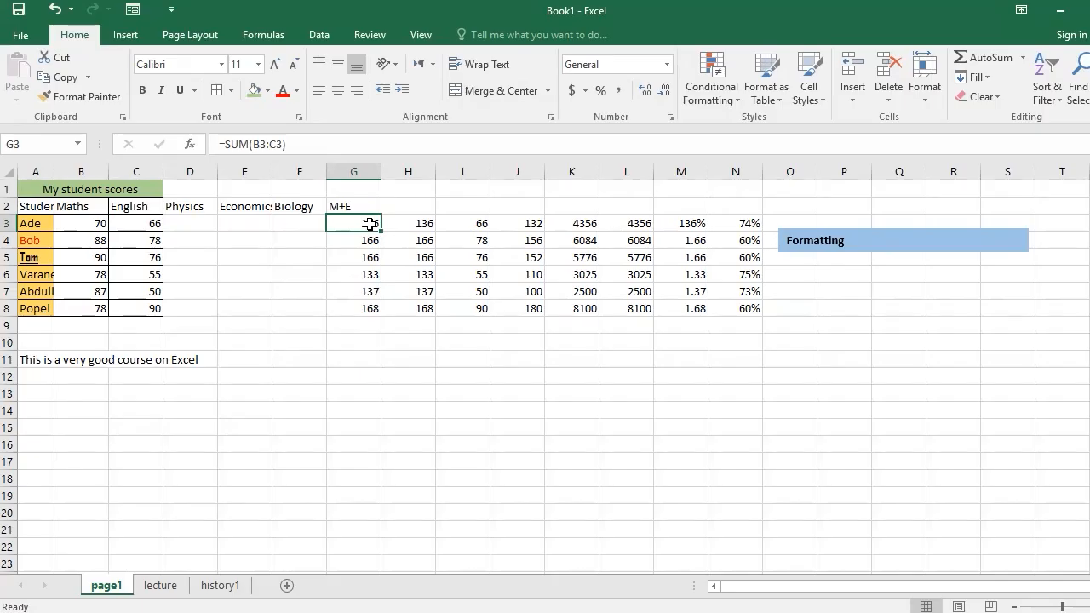
{"action": "left_click_drag", "start_coordinate": [370, 224], "coordinate": [367, 306]}
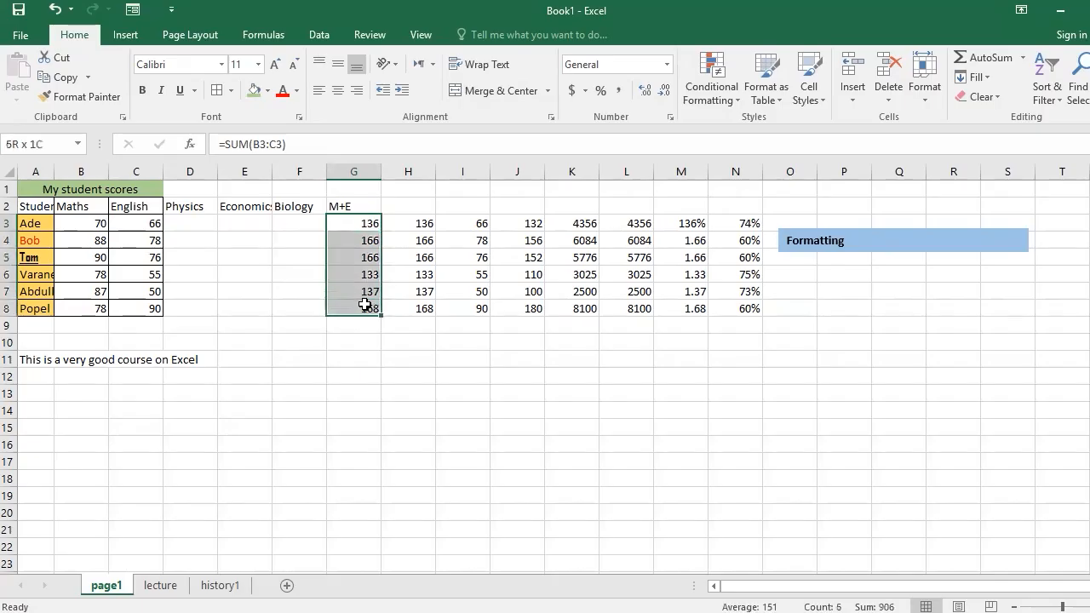
{"action": "left_click", "coordinate": [725, 97]}
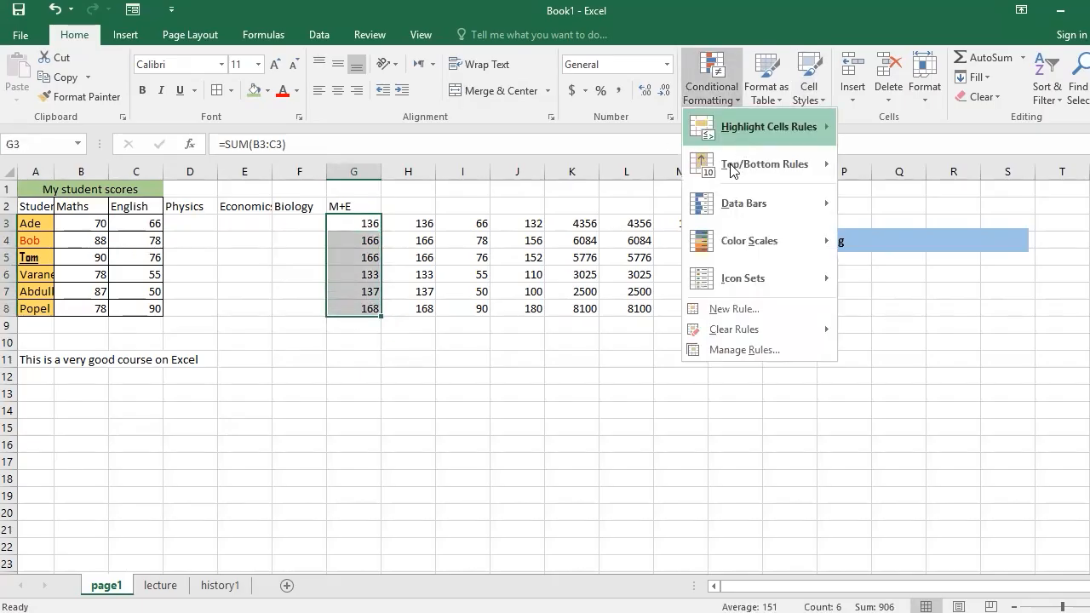
{"action": "mouse_move", "coordinate": [746, 245]}
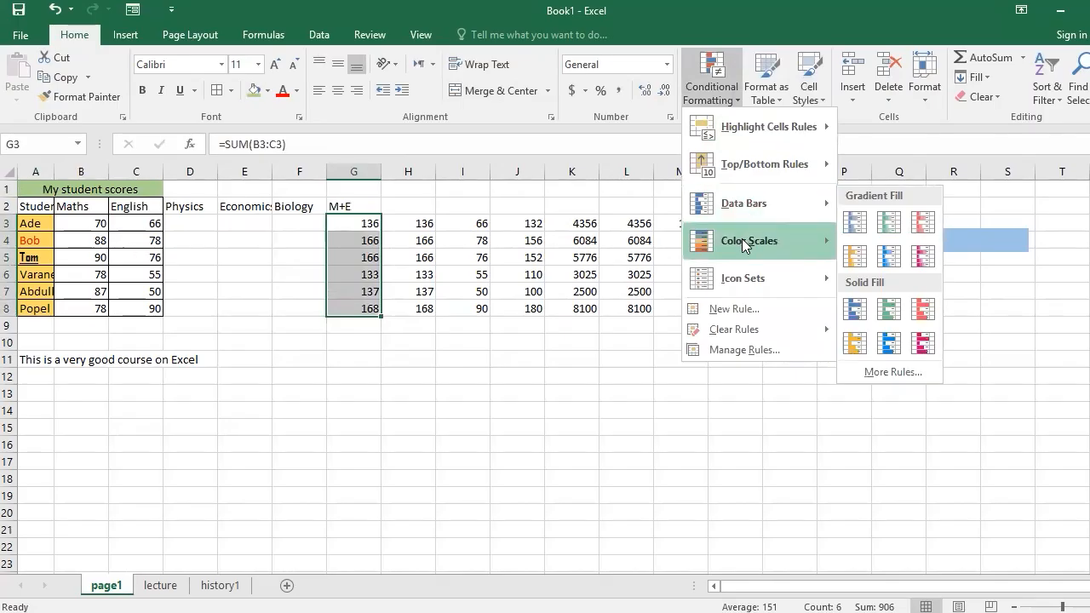
{"action": "mouse_move", "coordinate": [743, 205]}
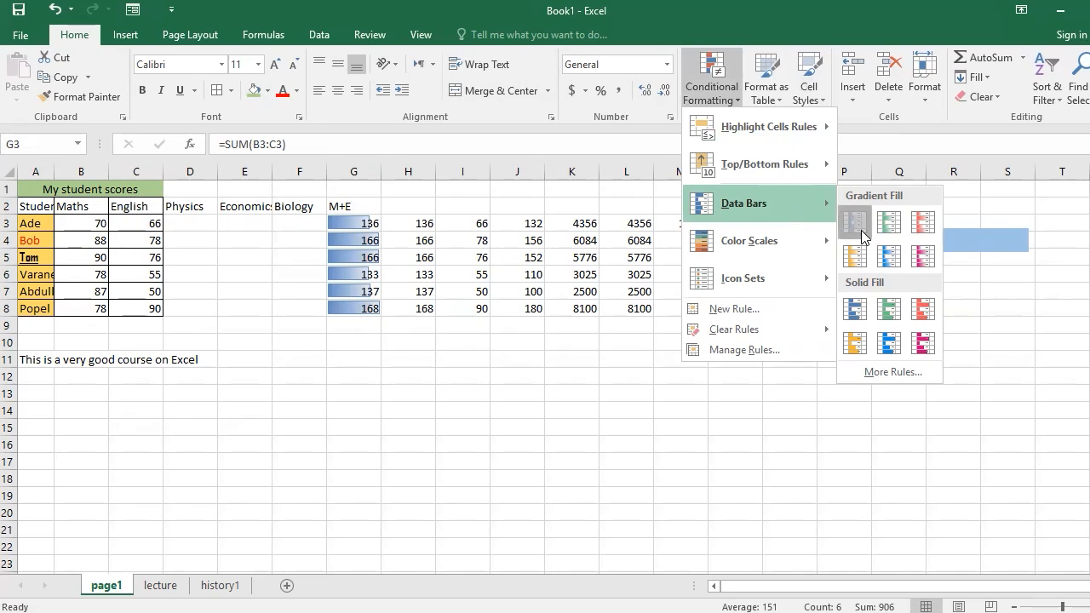
{"action": "left_click", "coordinate": [861, 230]}
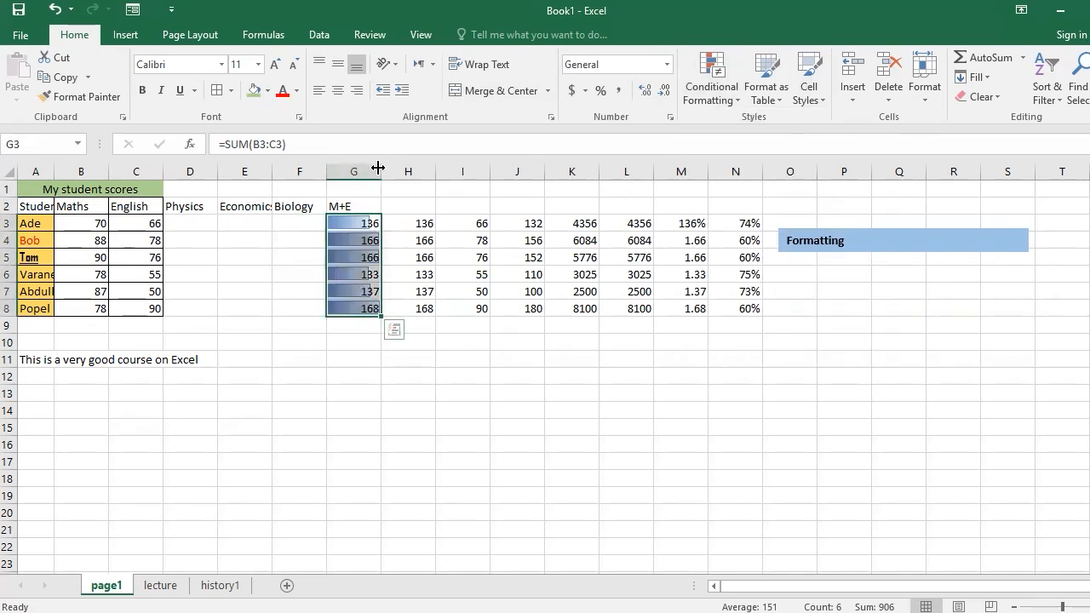
{"action": "left_click_drag", "start_coordinate": [378, 168], "coordinate": [416, 168]}
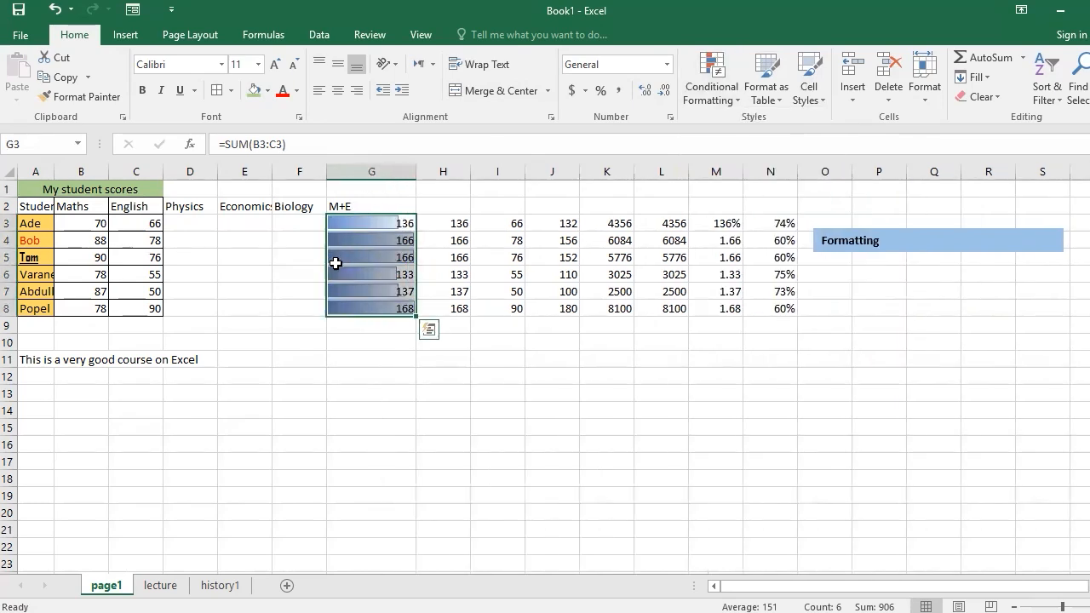
{"action": "left_click", "coordinate": [359, 386]}
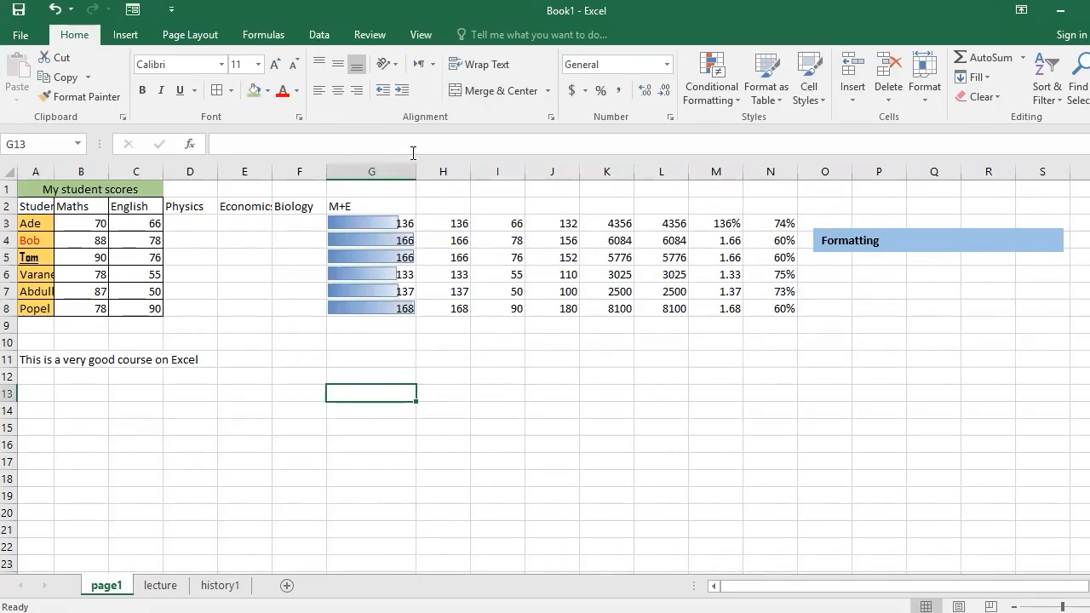
Step: Clear the conditional formatting rules from the M+E cells G2:G8
{"action": "left_click_drag", "start_coordinate": [391, 204], "coordinate": [388, 306]}
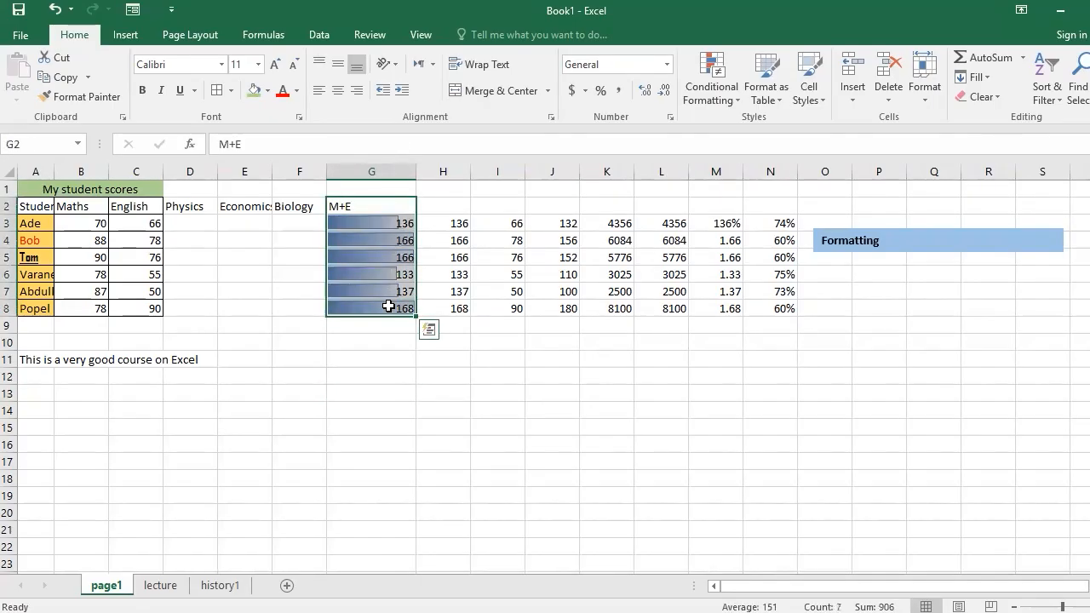
{"action": "left_click", "coordinate": [733, 104]}
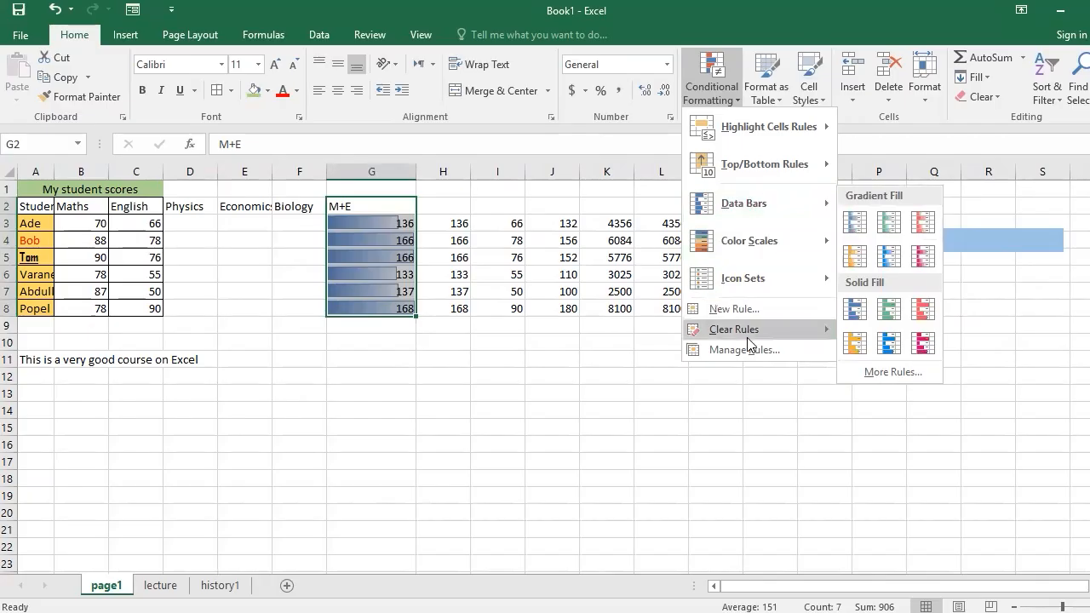
{"action": "mouse_move", "coordinate": [746, 338]}
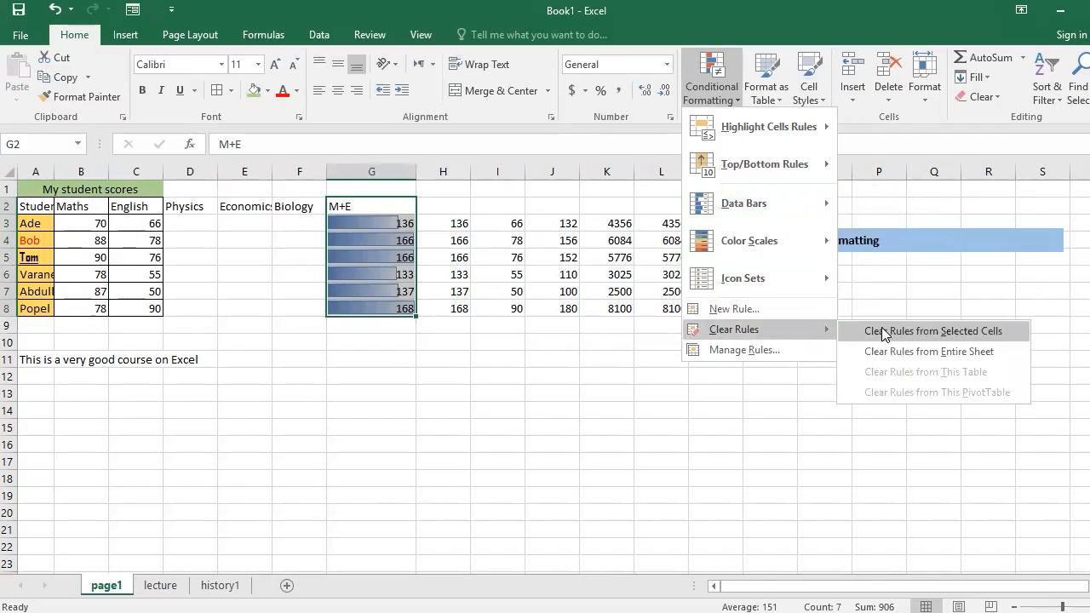
{"action": "left_click", "coordinate": [884, 332]}
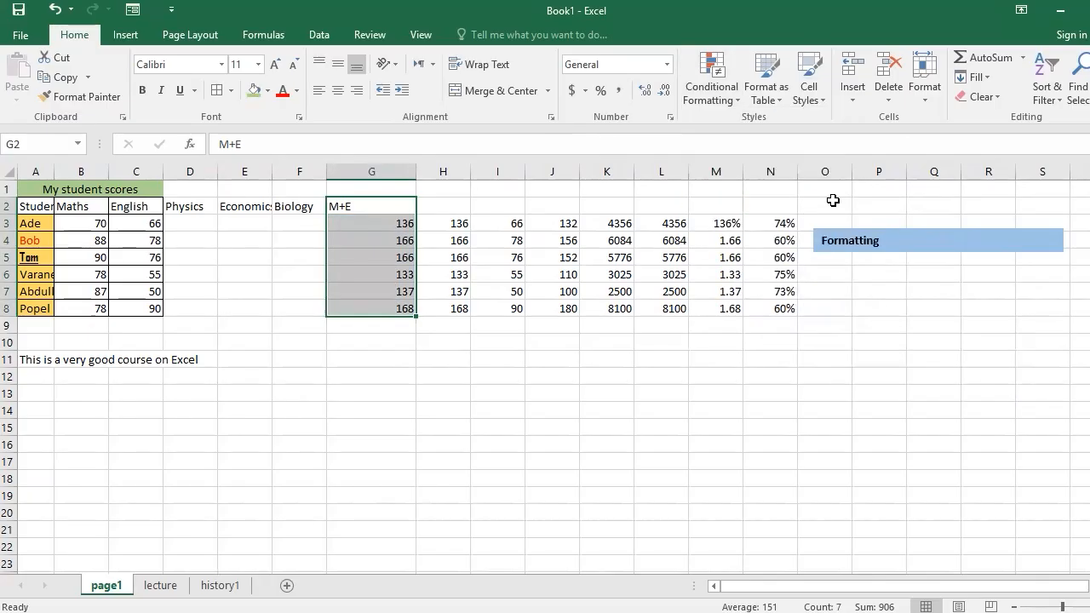
Step: Try the green-yellow-red color scale on cells G2:G8, and clear the rules from these cells again
{"action": "left_click", "coordinate": [711, 101]}
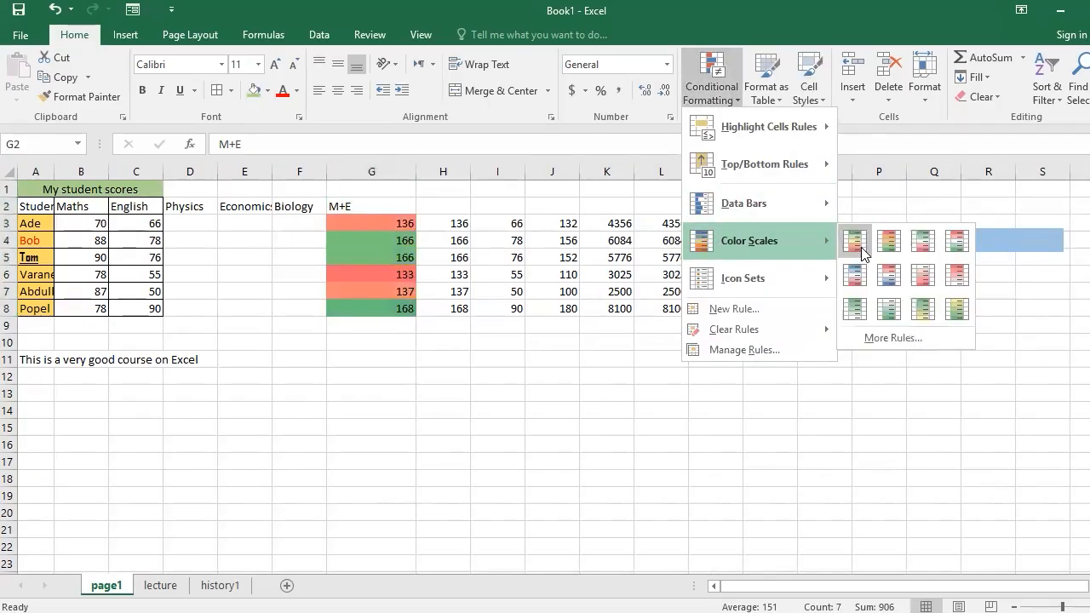
{"action": "left_click", "coordinate": [861, 247]}
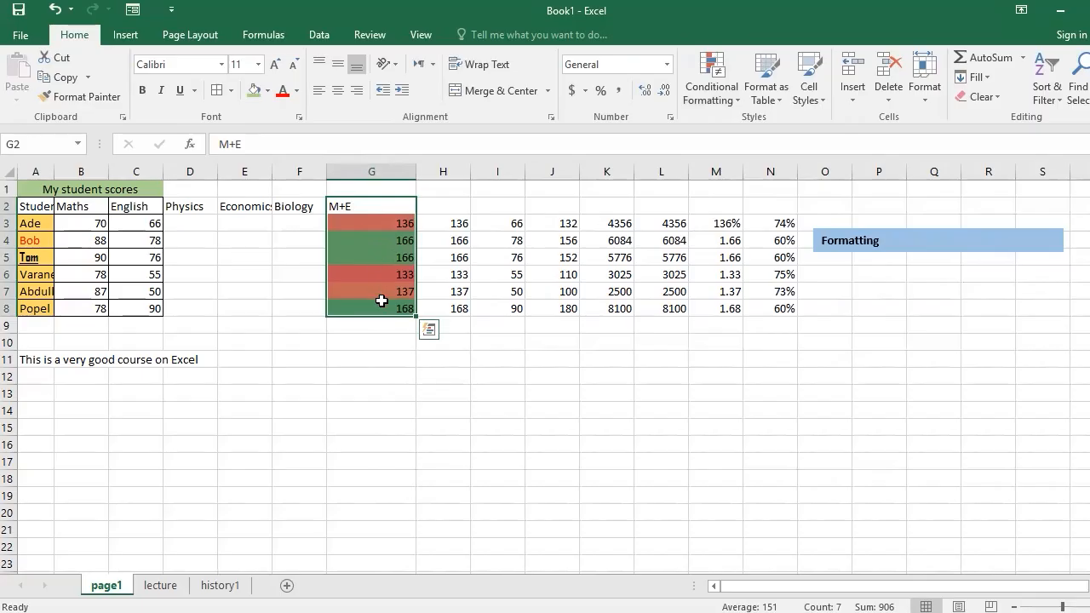
{"action": "left_click", "coordinate": [725, 94]}
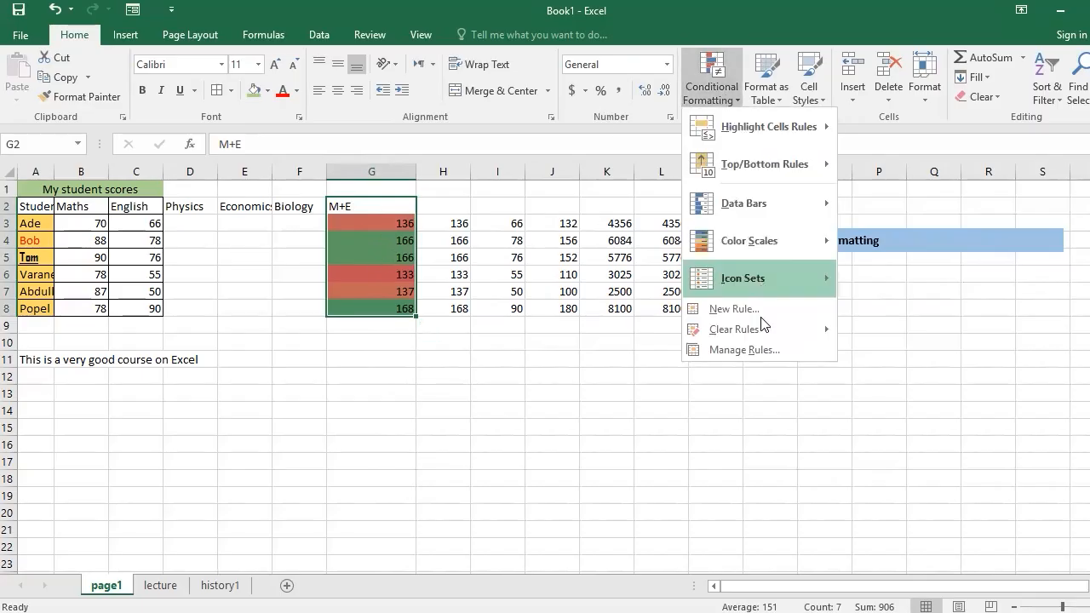
{"action": "mouse_move", "coordinate": [764, 328]}
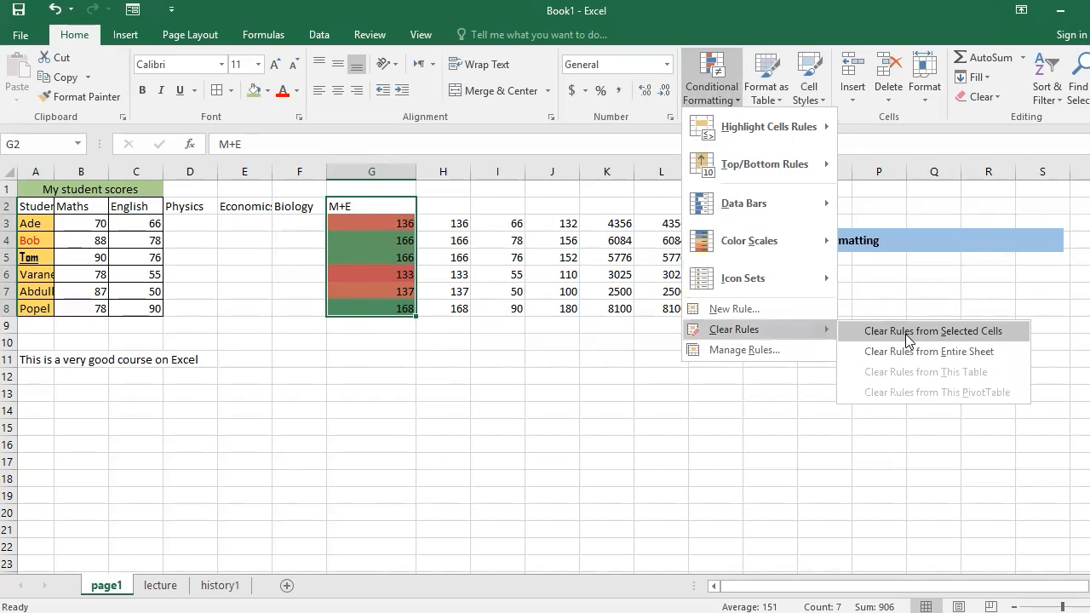
{"action": "left_click", "coordinate": [908, 339]}
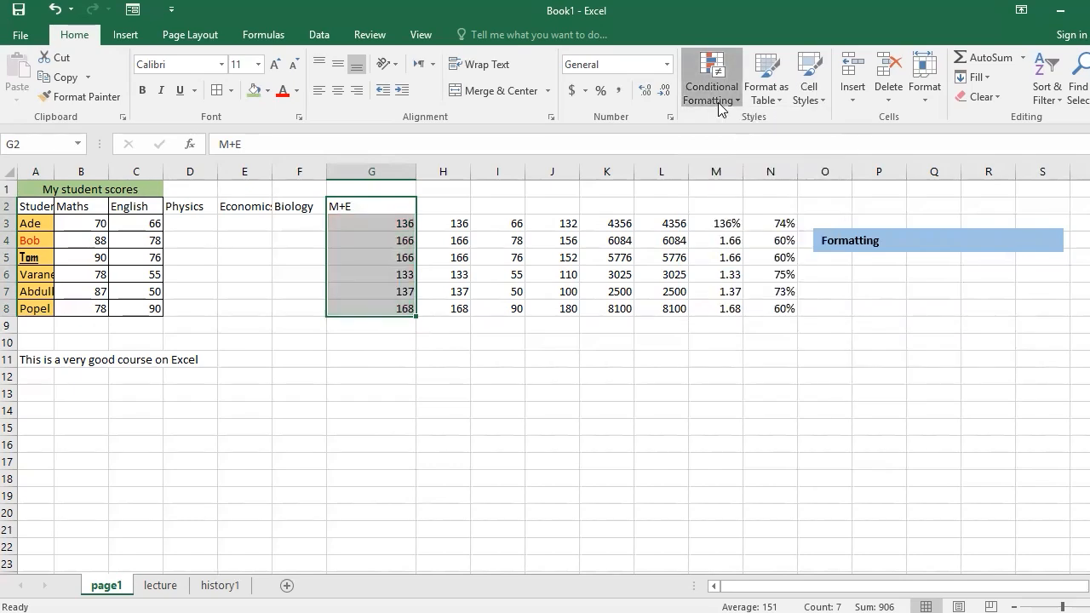
Step: Apply the directional icon set with three colored arrows to the M+E cells G2:G8
{"action": "left_click", "coordinate": [720, 107]}
{"action": "mouse_move", "coordinate": [801, 278]}
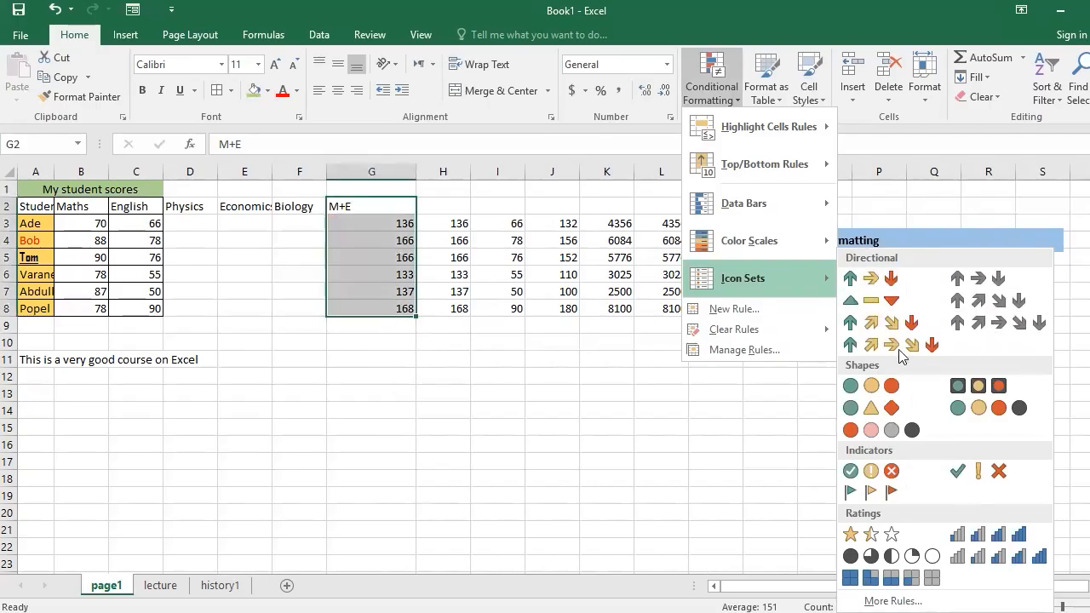
{"action": "left_click", "coordinate": [880, 281]}
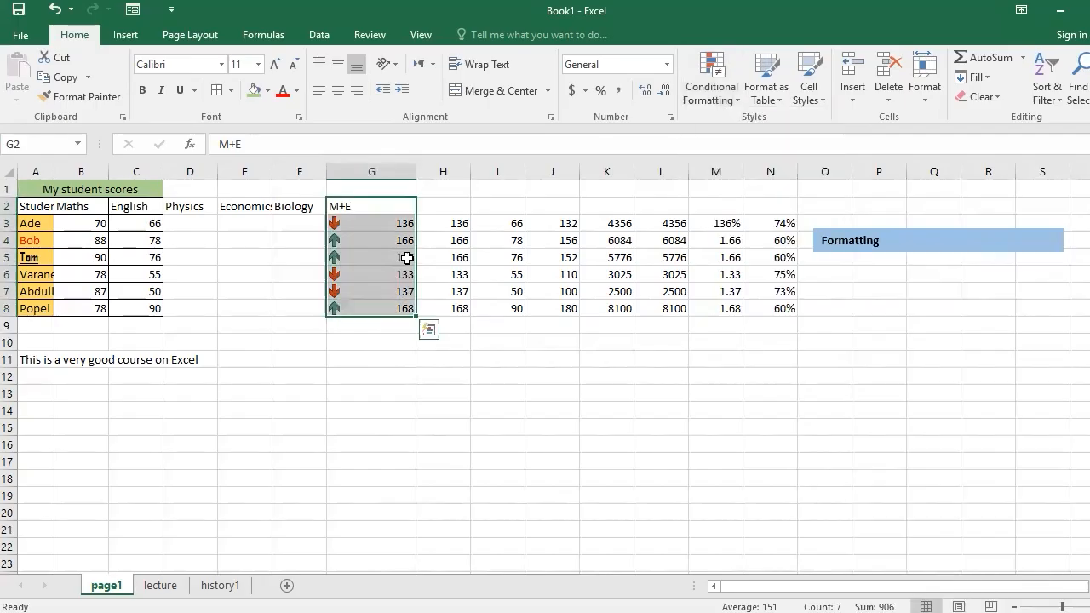
{"action": "left_click", "coordinate": [366, 222]}
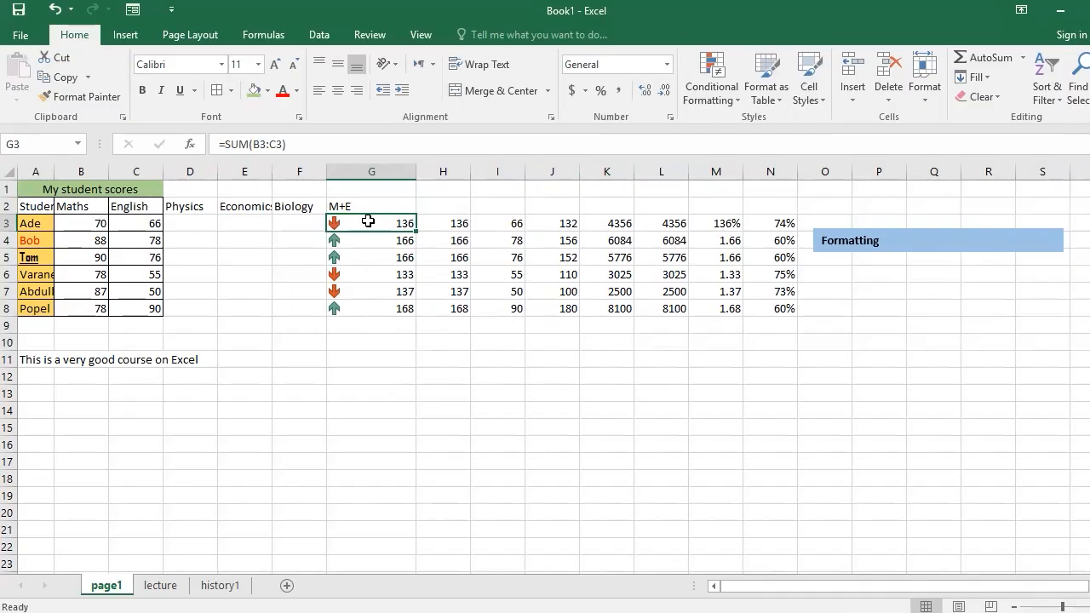
Step: Clear the conditional formatting rules from the M+E totals in G3:G8
{"action": "left_click_drag", "start_coordinate": [368, 222], "coordinate": [346, 316]}
{"action": "left_click_drag", "start_coordinate": [351, 309], "coordinate": [353, 305]}
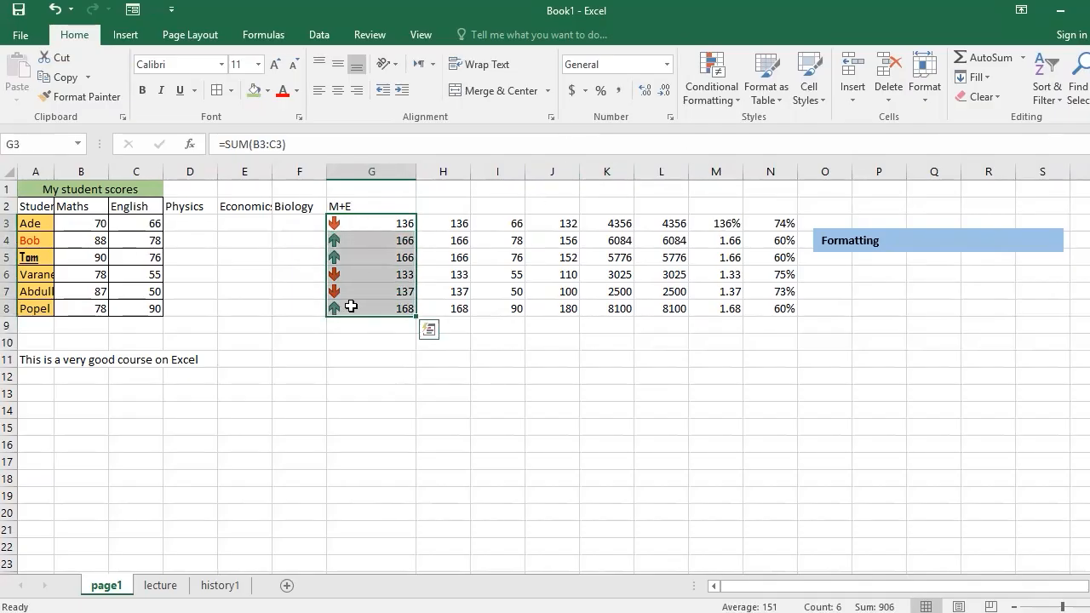
{"action": "left_click", "coordinate": [735, 100]}
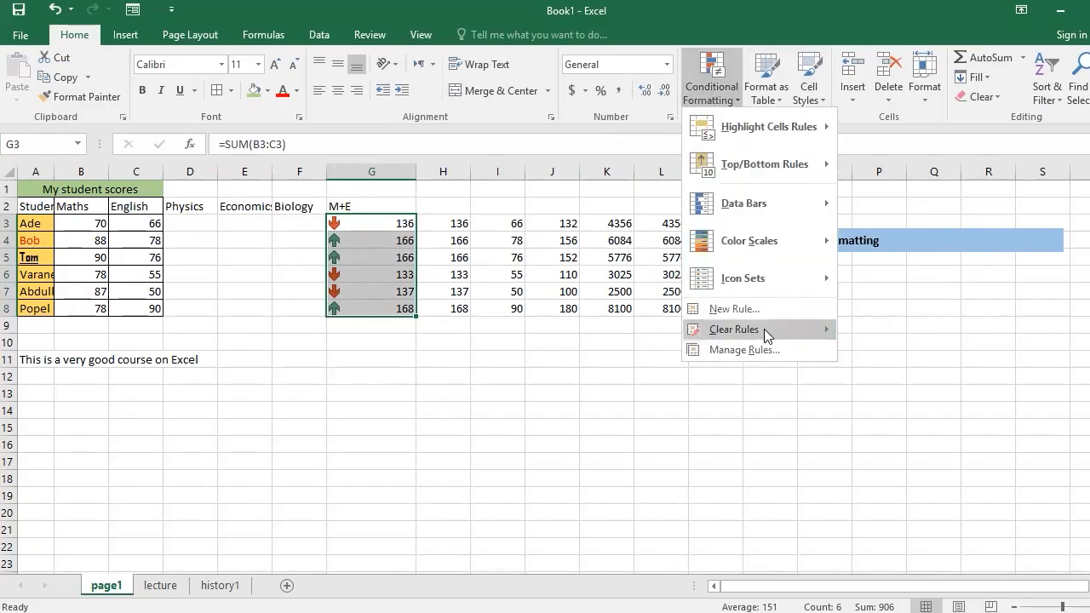
{"action": "mouse_move", "coordinate": [760, 328]}
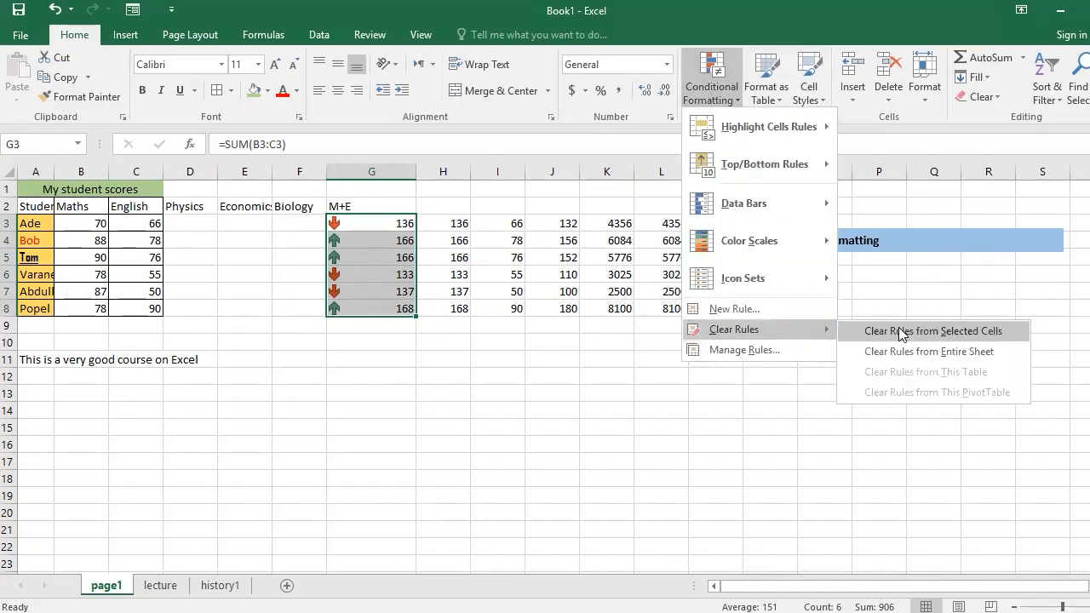
{"action": "left_click", "coordinate": [901, 332]}
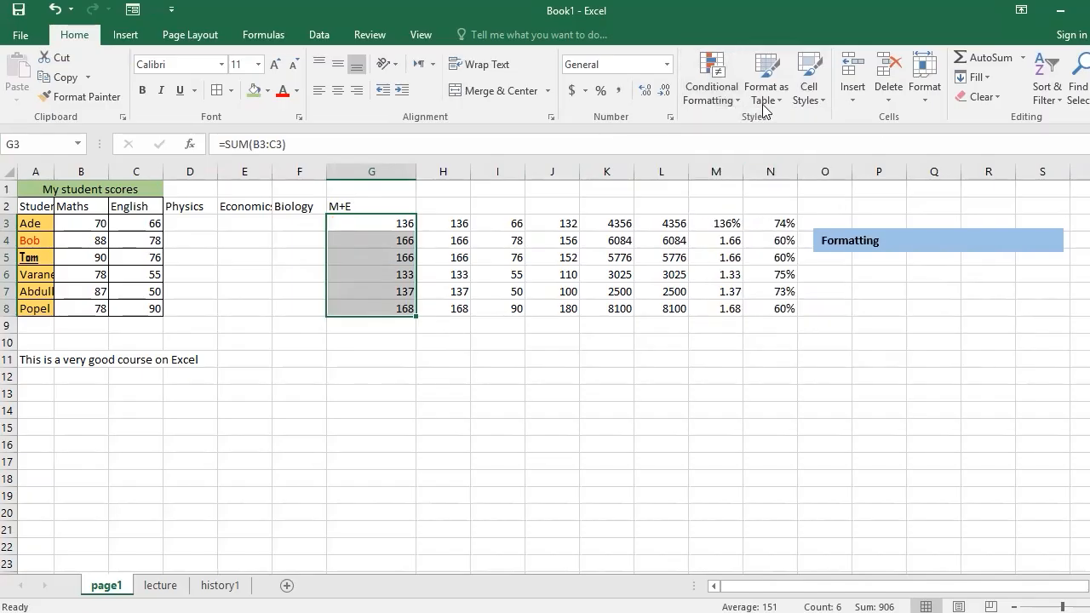
Step: Start a new formatting rule for G3:G8 using the Icon Sets format style with three colored arrows
{"action": "left_click", "coordinate": [720, 102]}
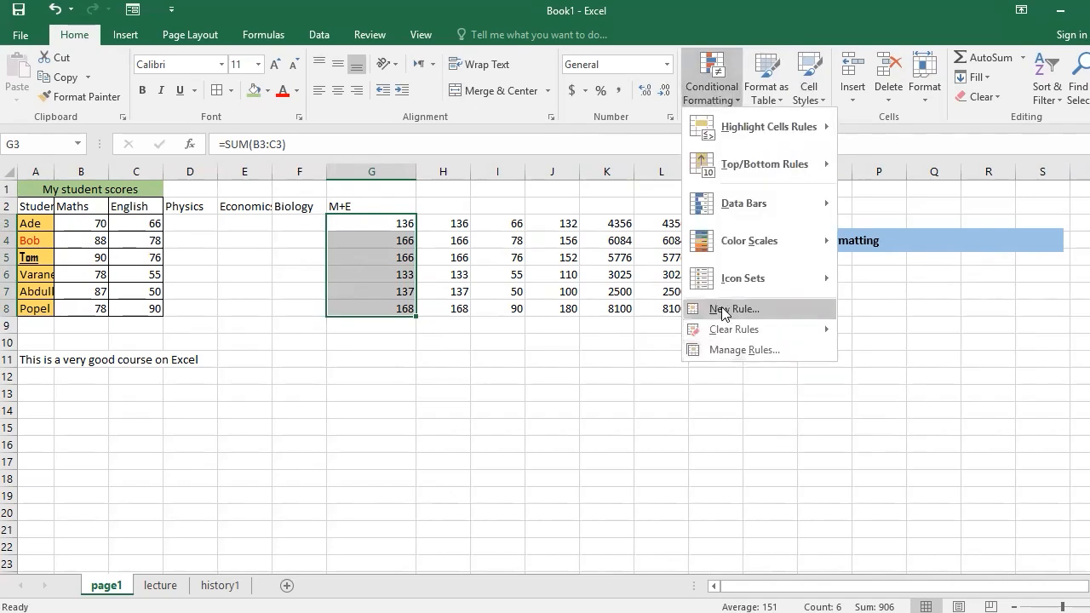
{"action": "left_click", "coordinate": [722, 308]}
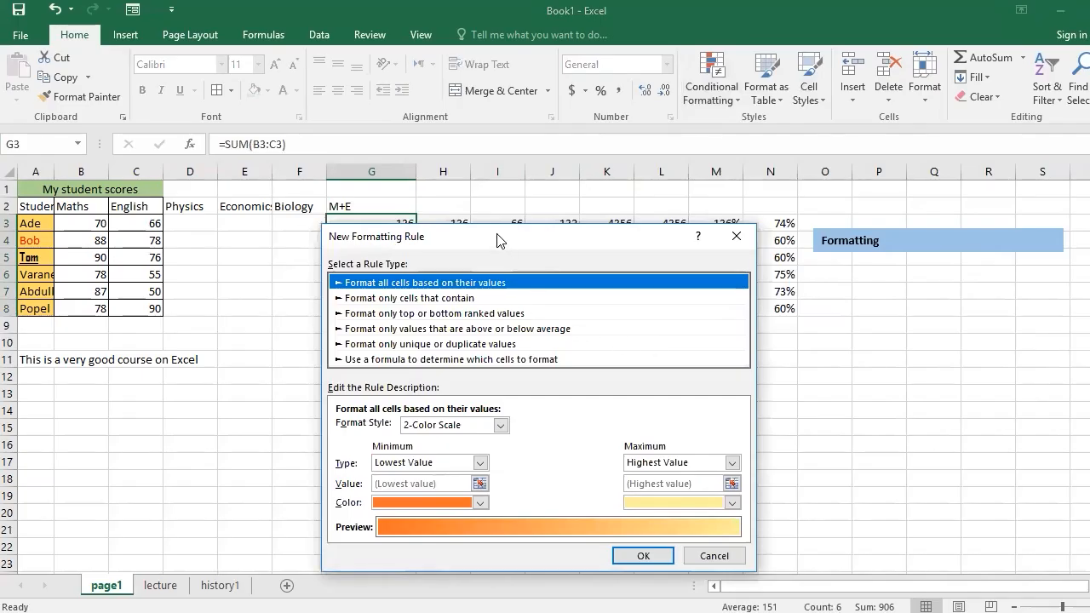
{"action": "left_click_drag", "start_coordinate": [498, 235], "coordinate": [703, 144]}
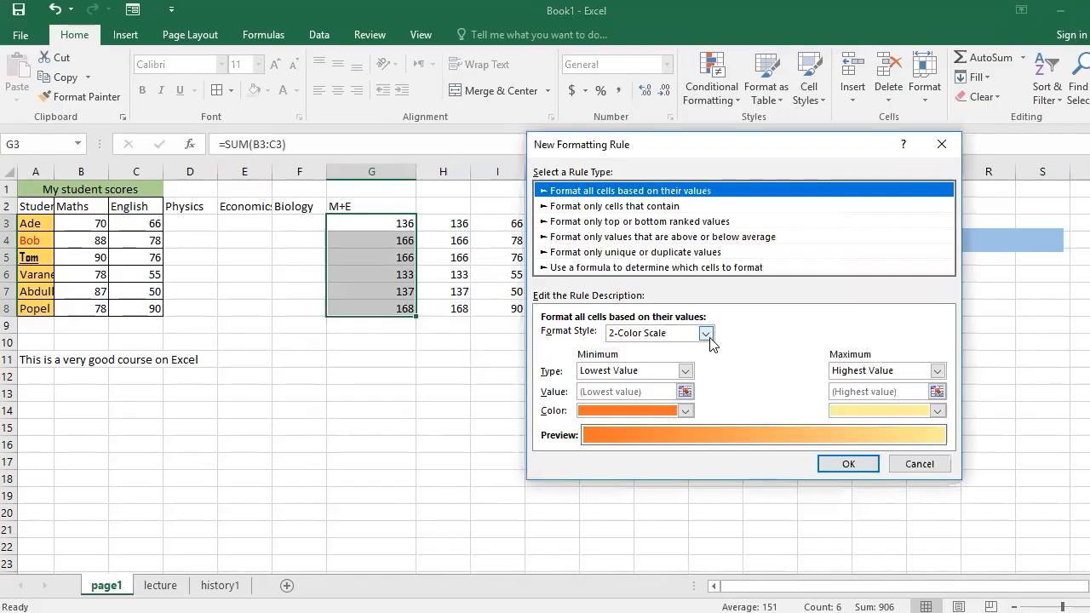
{"action": "left_click", "coordinate": [707, 335]}
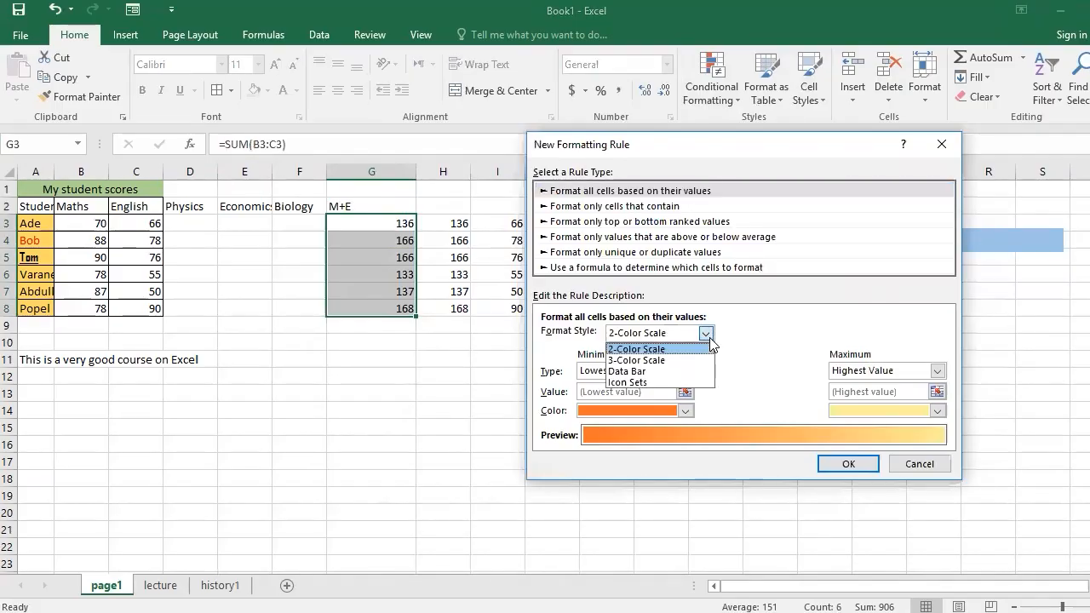
{"action": "left_click", "coordinate": [630, 383]}
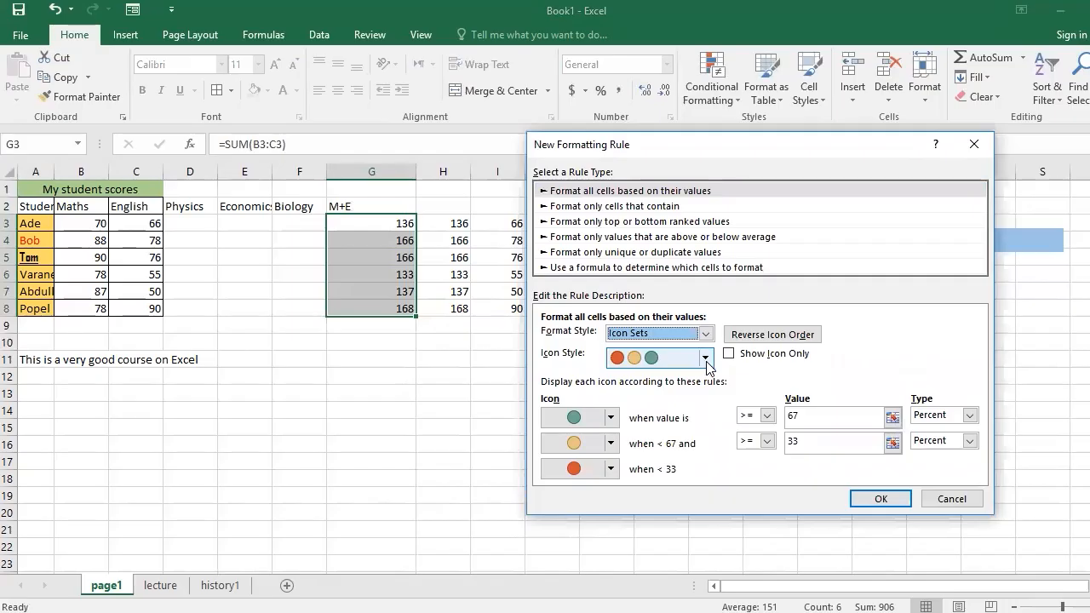
{"action": "left_click", "coordinate": [705, 358]}
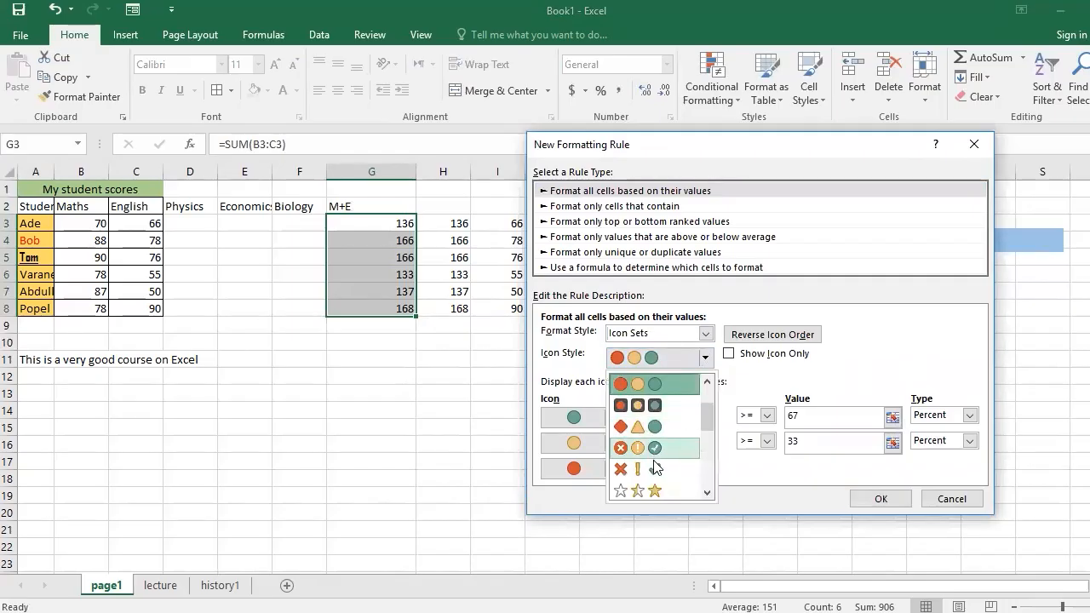
{"action": "scroll", "coordinate": [648, 442], "scroll_direction": "up", "scroll_amount": 3}
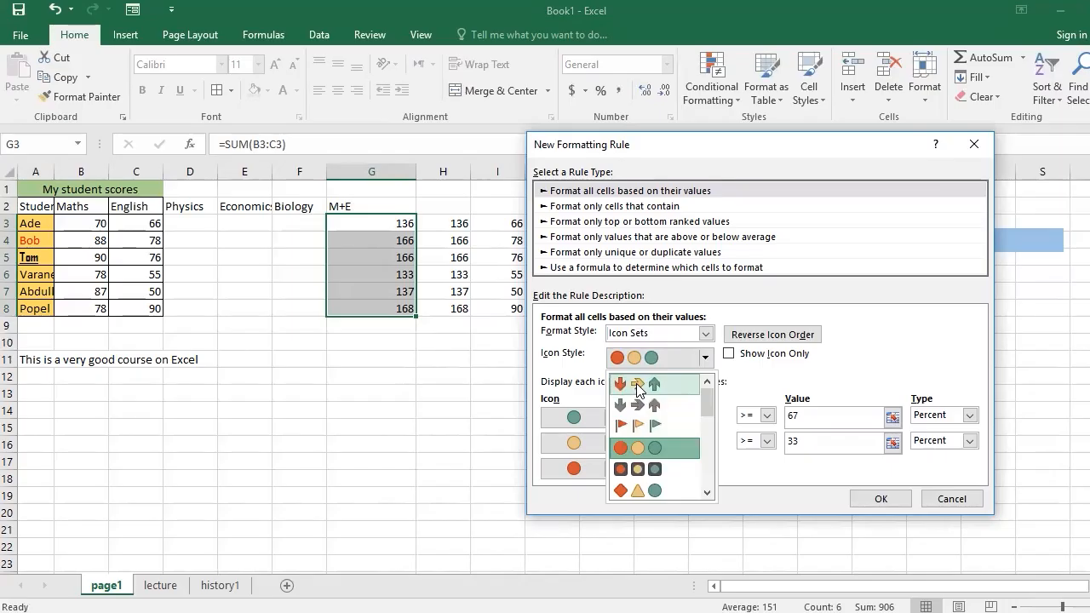
{"action": "left_click", "coordinate": [639, 384]}
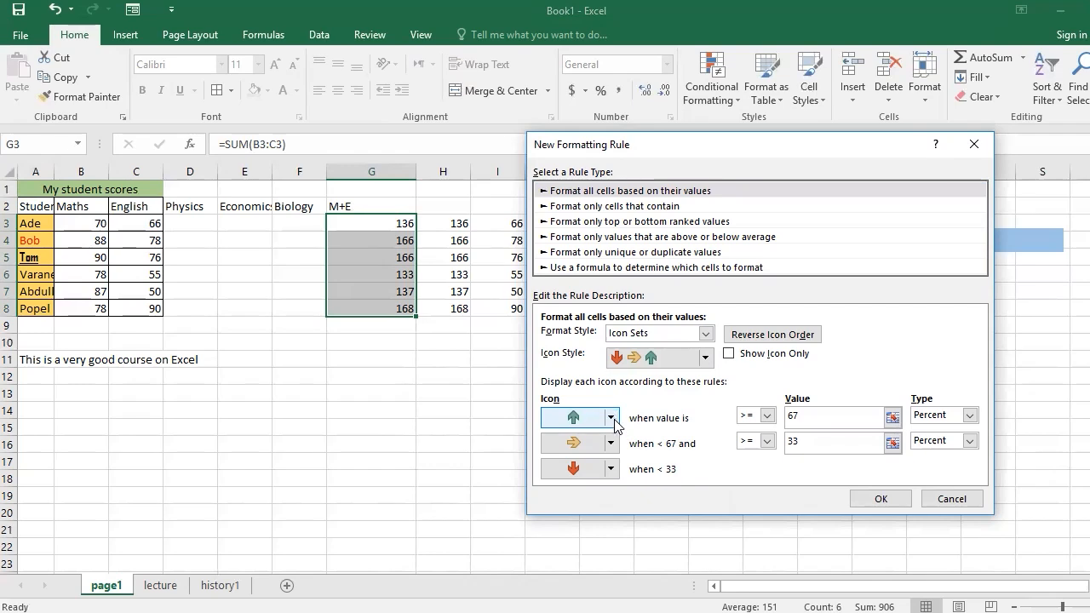
Step: Set both icon thresholds to the Number type, and make the green up arrow apply to values >= 150
{"action": "left_click", "coordinate": [767, 416]}
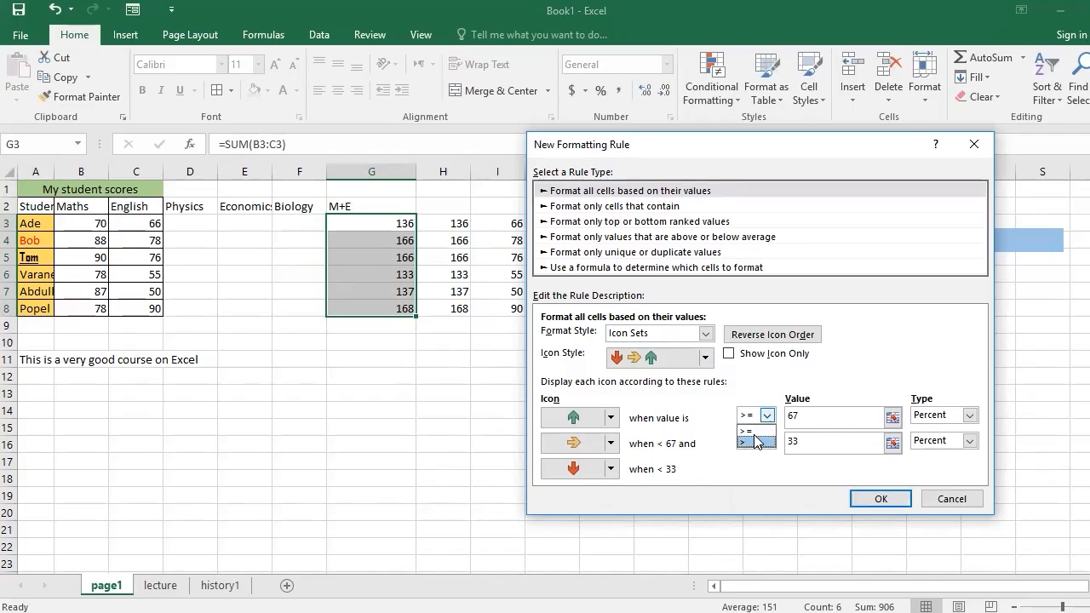
{"action": "left_click", "coordinate": [754, 430]}
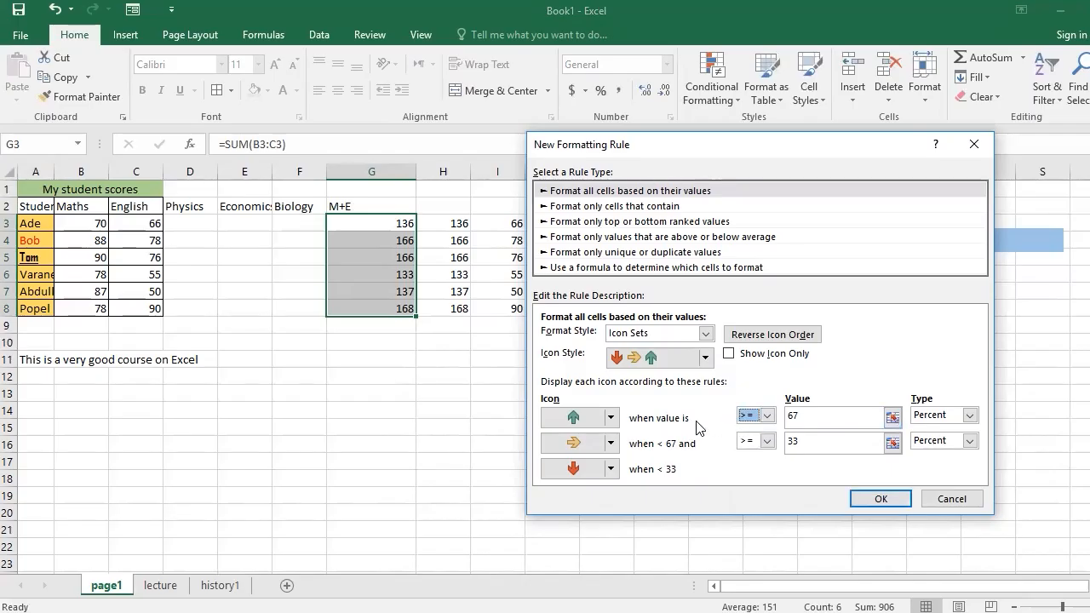
{"action": "left_click", "coordinate": [816, 416]}
{"action": "key", "text": "BackSpace"}
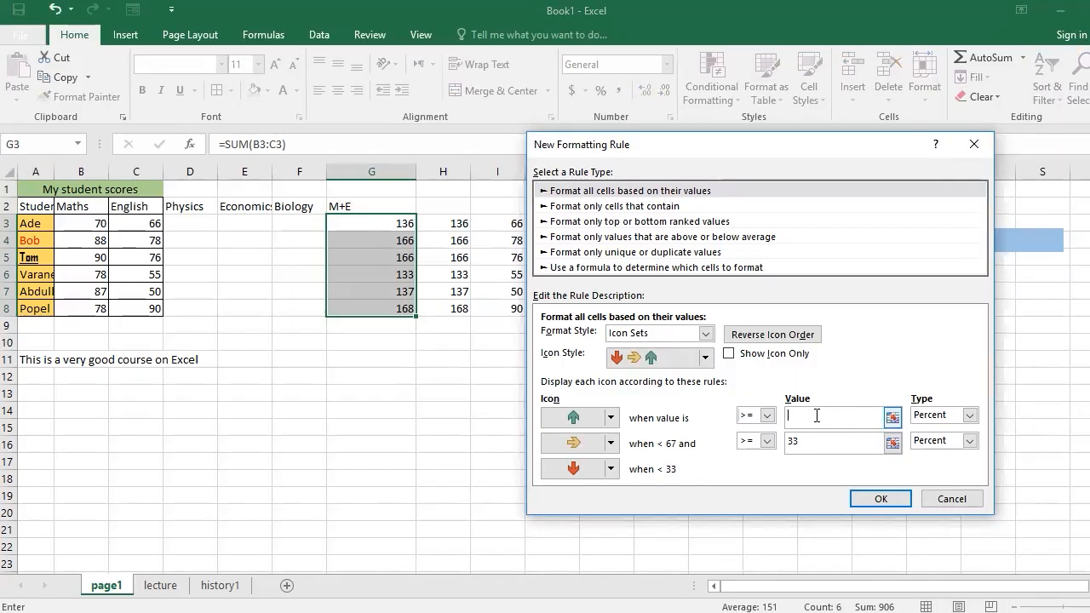
{"action": "type", "text": "150"}
{"action": "left_click", "coordinate": [970, 416]}
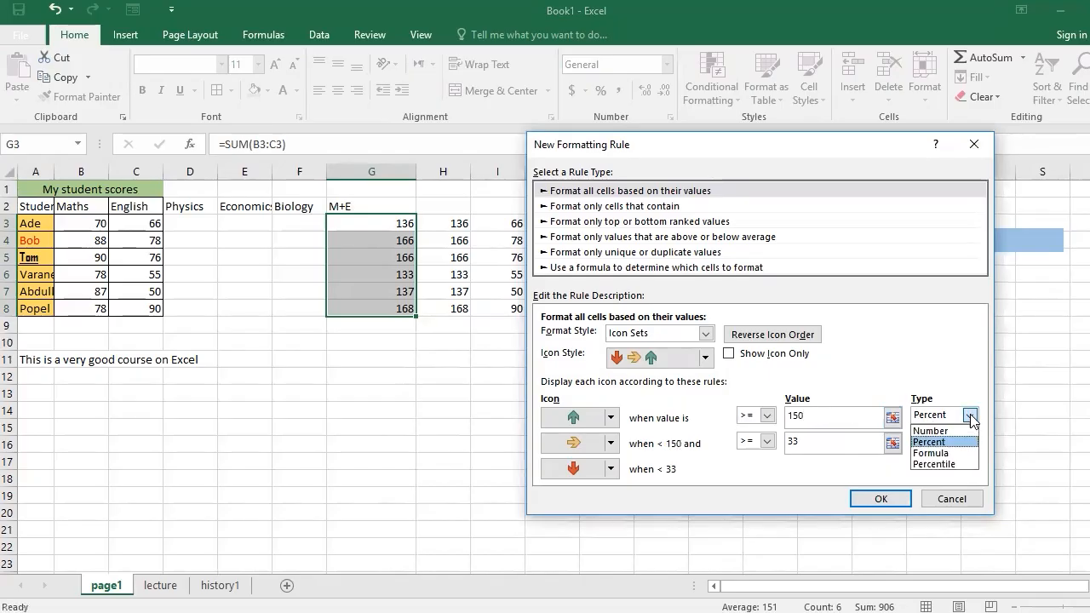
{"action": "left_click", "coordinate": [954, 429]}
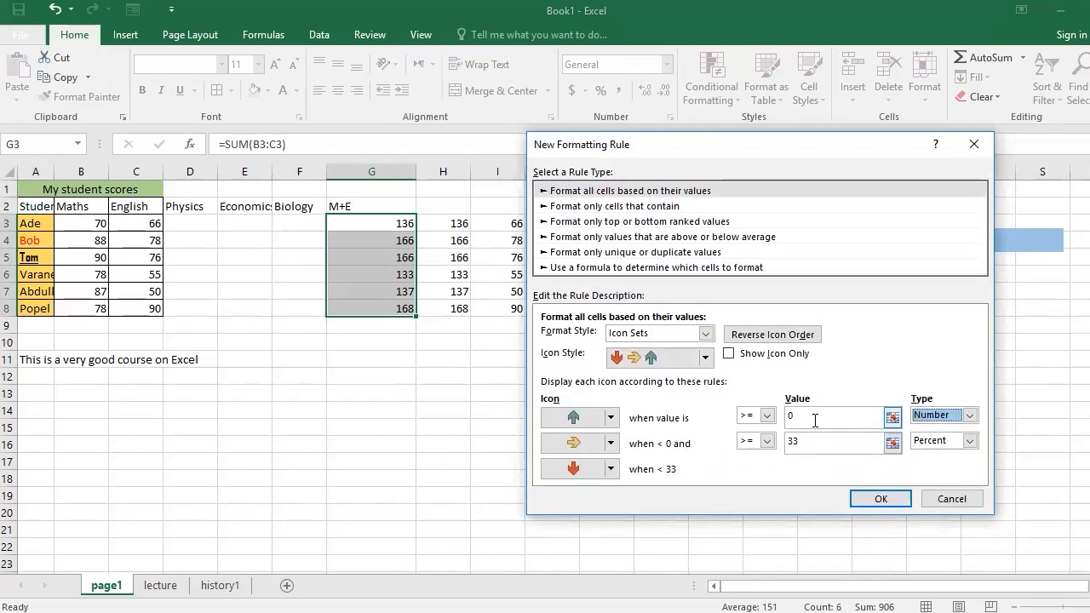
{"action": "left_click", "coordinate": [970, 441]}
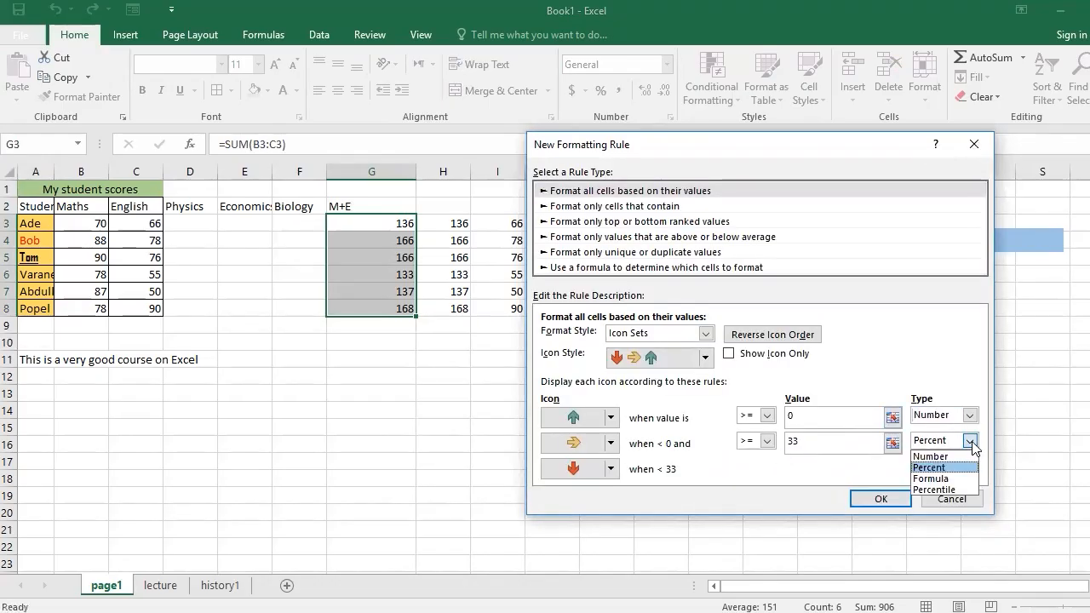
{"action": "left_click", "coordinate": [964, 458]}
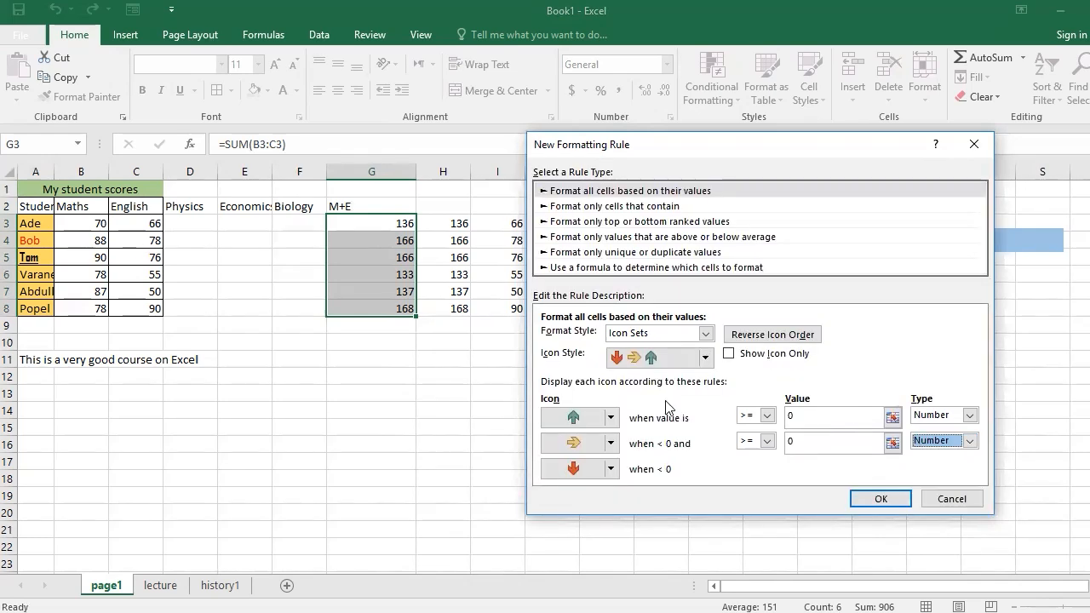
{"action": "left_click", "coordinate": [807, 415]}
{"action": "key", "text": "BackSpace"}
{"action": "type", "text": "150"}
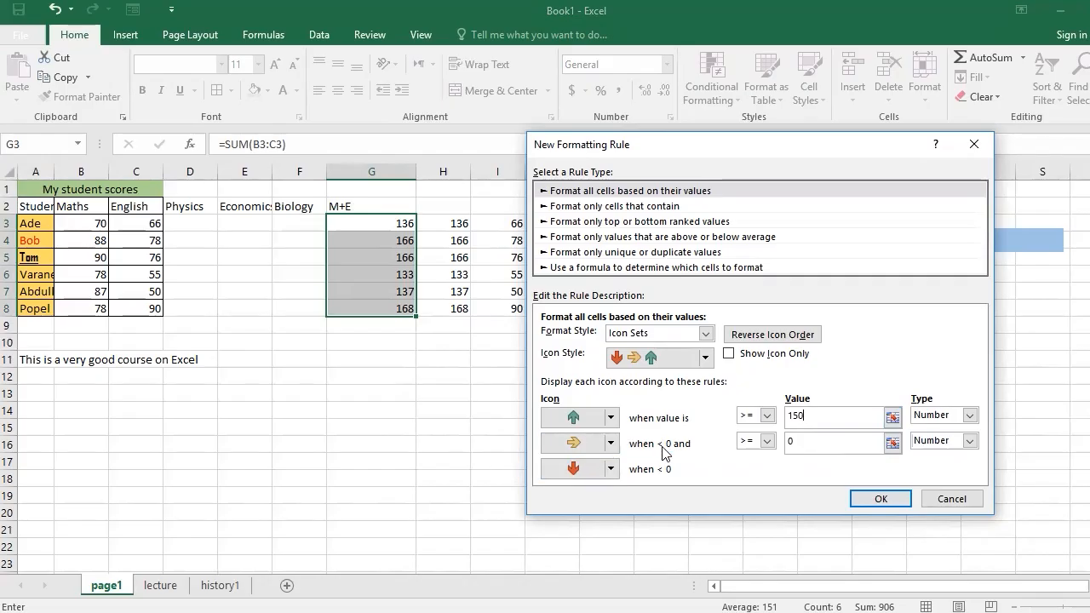
Step: Change the middle icon to a yellow flag and set its lower threshold to 140
{"action": "left_click", "coordinate": [611, 443]}
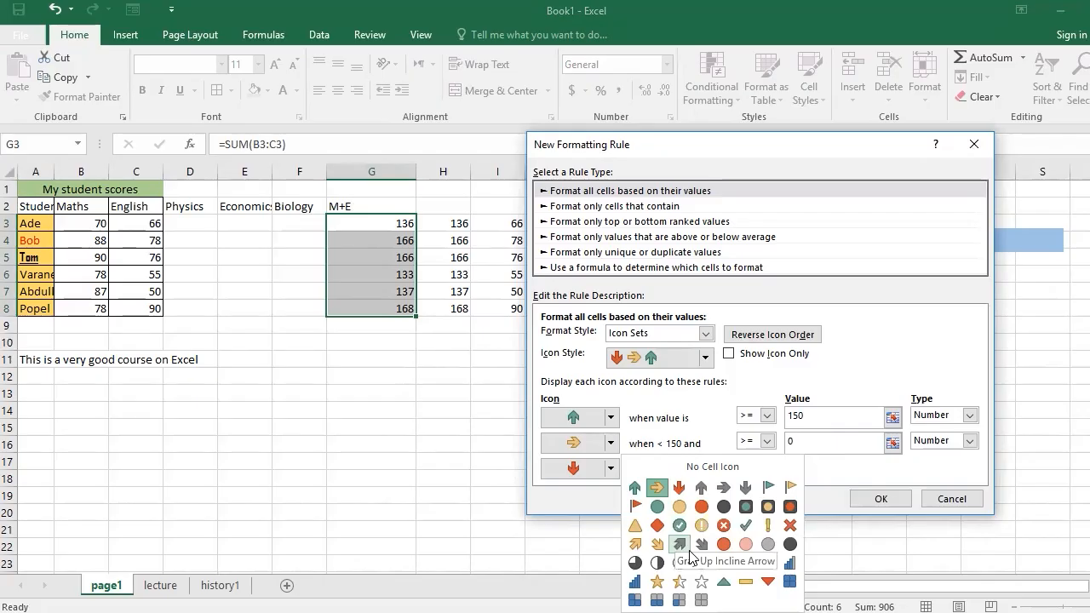
{"action": "left_click", "coordinate": [791, 488]}
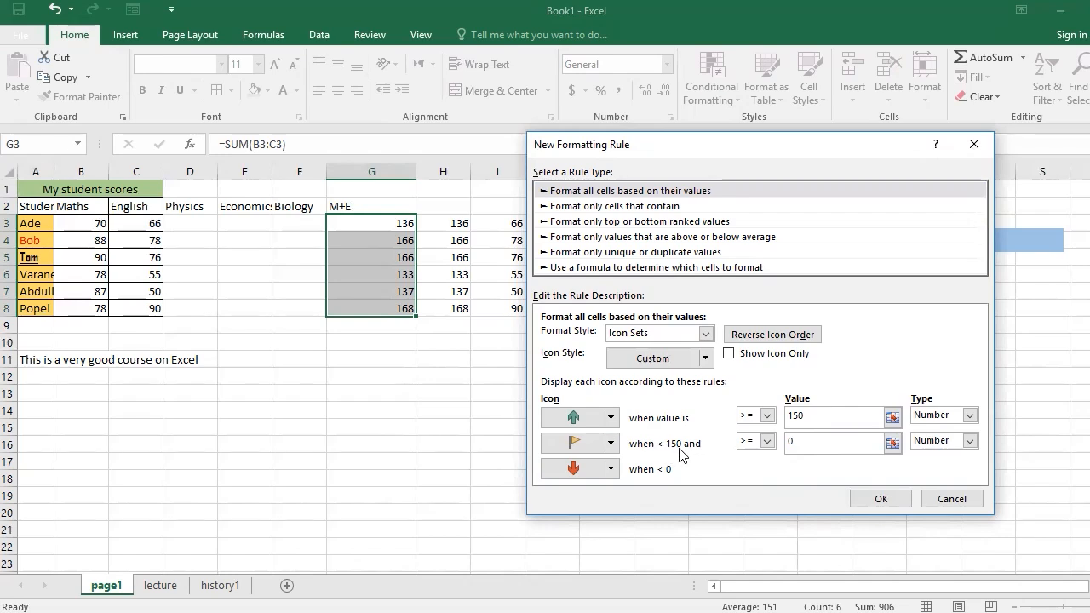
{"action": "left_click", "coordinate": [827, 449]}
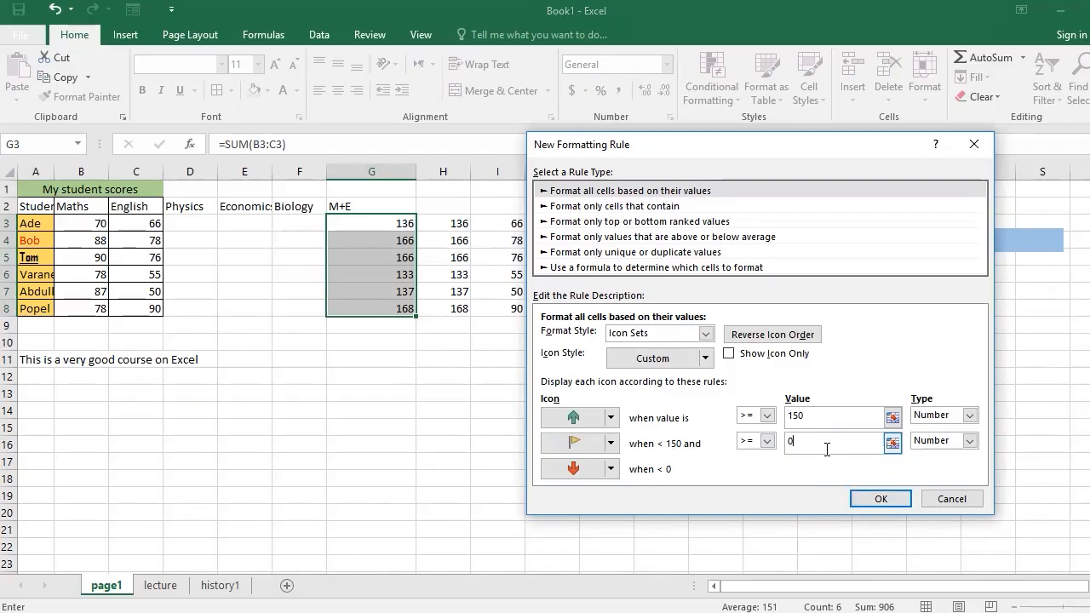
{"action": "key", "text": "BackSpace"}
{"action": "type", "text": "14"}
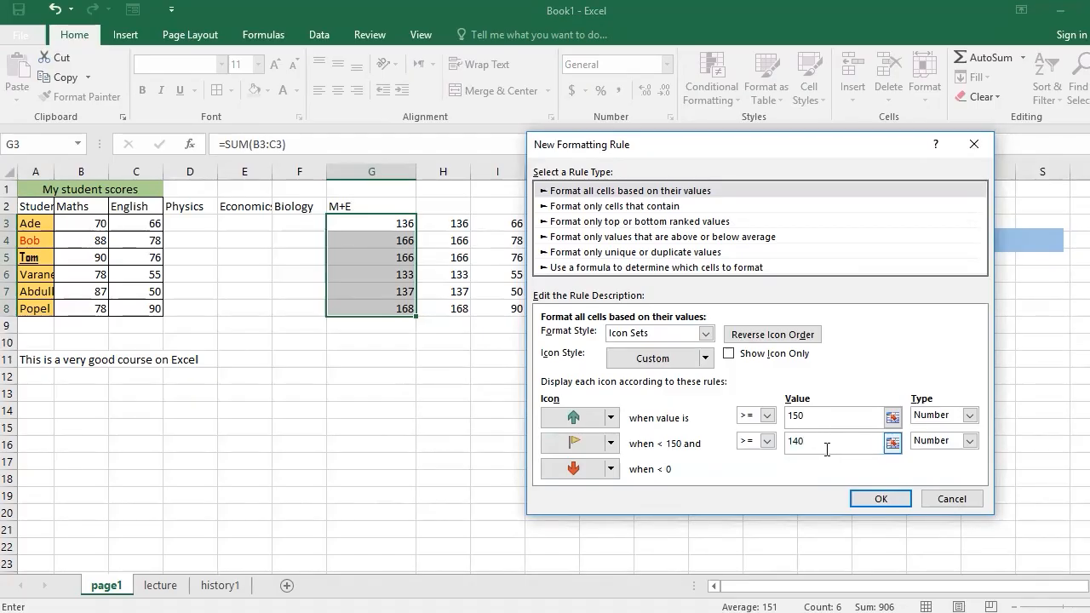
Step: Choose the red down arrow for the lowest values and apply the custom icon rule to G3:G8
{"action": "left_click", "coordinate": [612, 471]}
{"action": "left_click", "coordinate": [612, 471]}
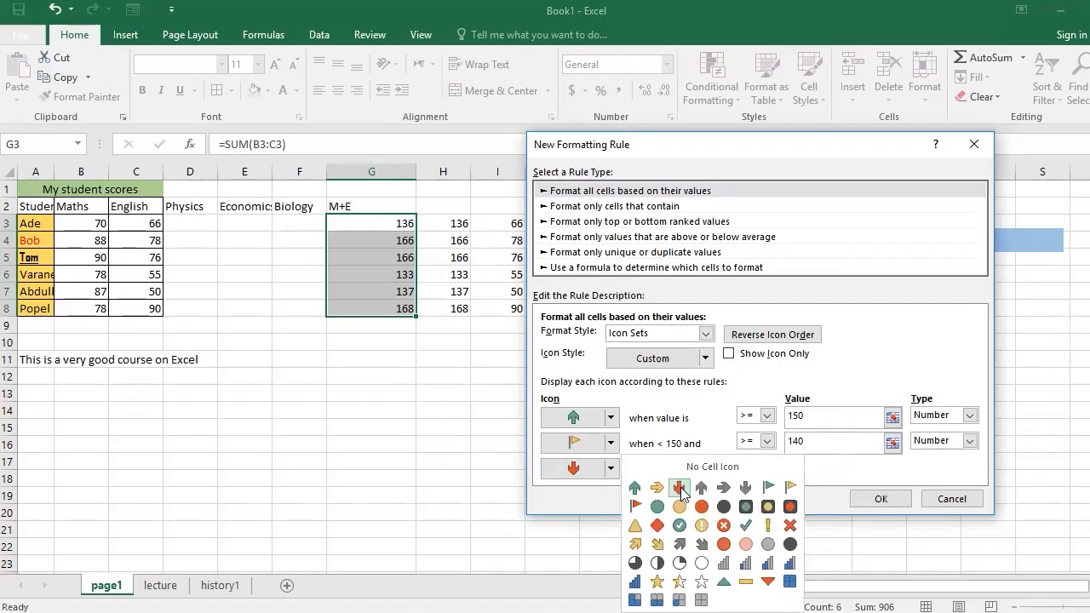
{"action": "left_click", "coordinate": [681, 487]}
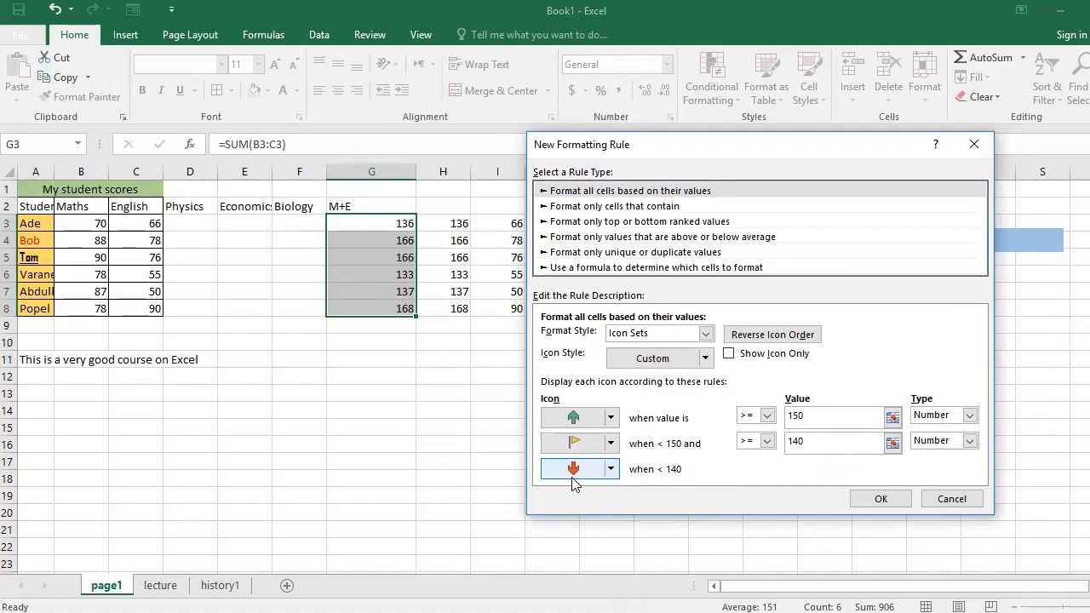
{"action": "left_click", "coordinate": [882, 498]}
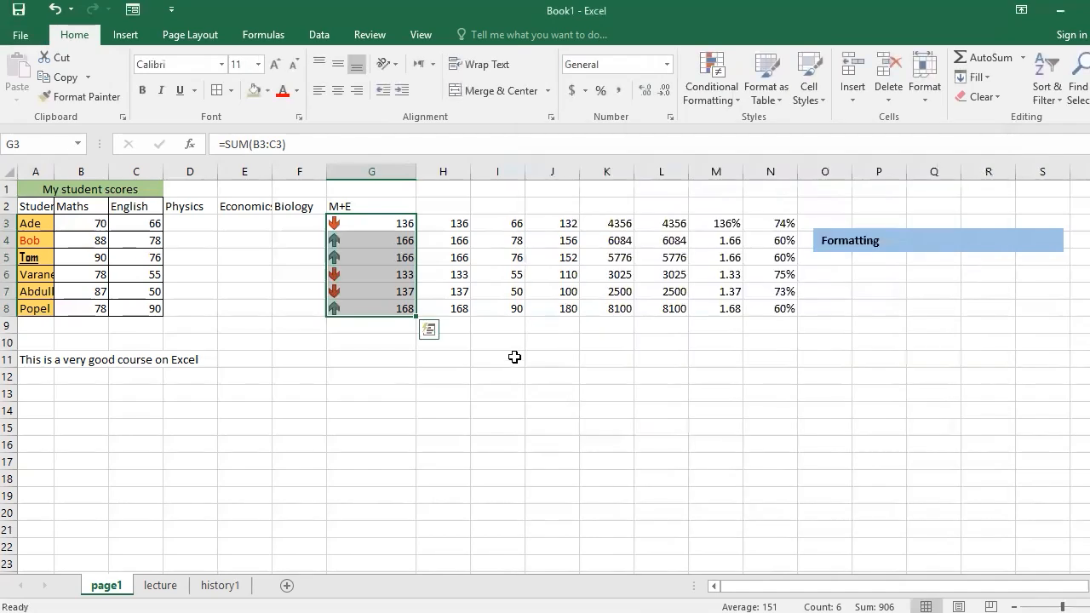
{"action": "left_click", "coordinate": [357, 229]}
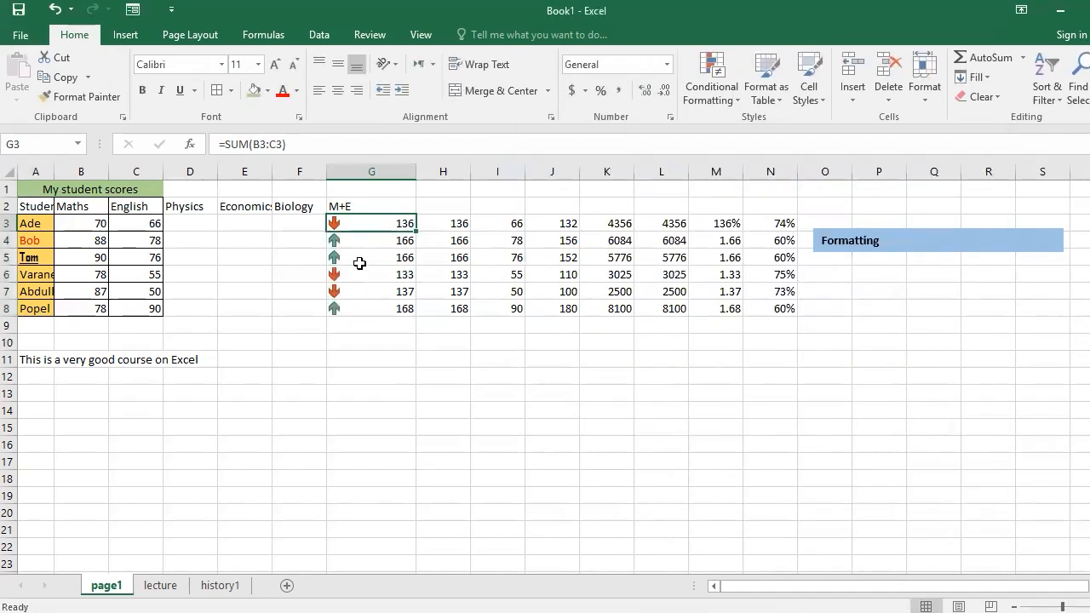